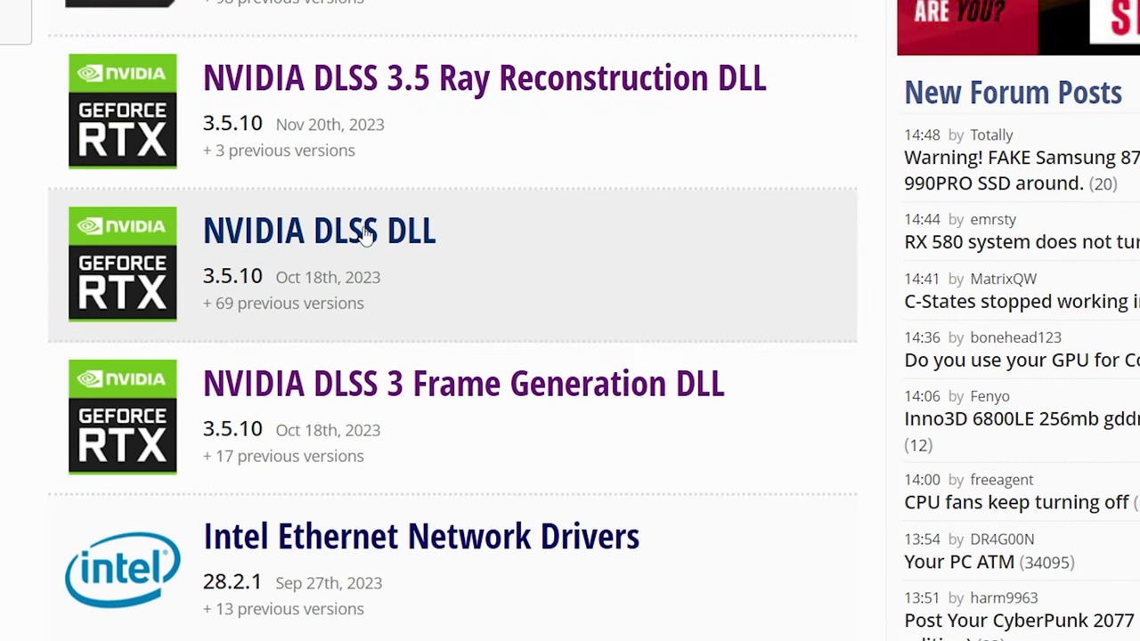
- Download nvngx_dlss_3.5.10.zip from TechPowerUp's US-5 server and check the download history
{"action": "left_click", "coordinate": [365, 232]}
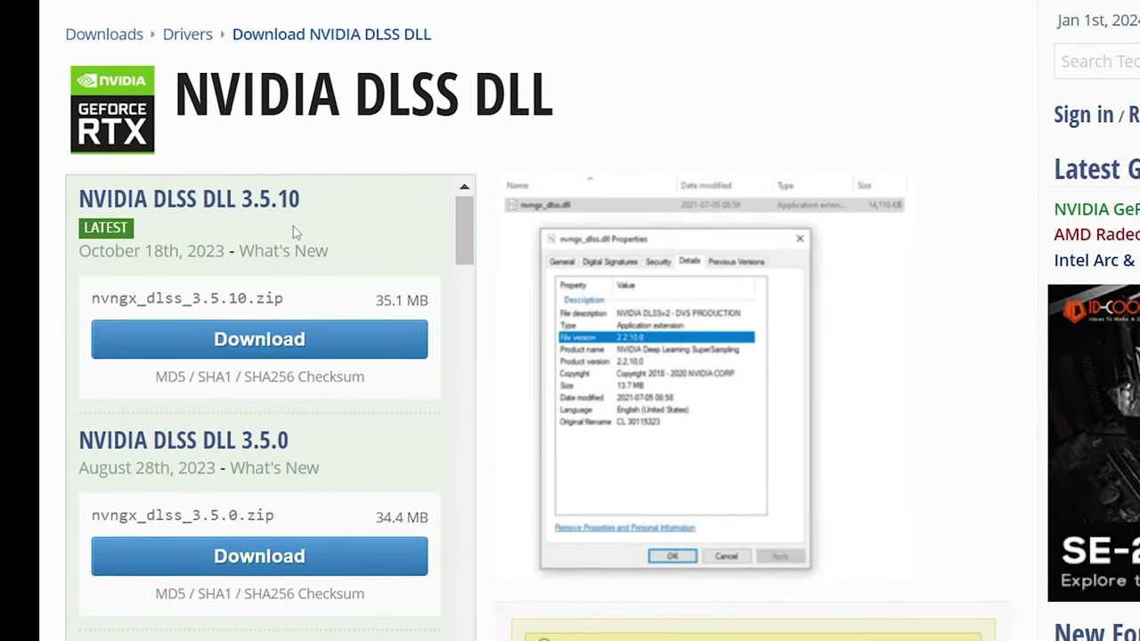
{"action": "scroll", "coordinate": [297, 206], "scroll_direction": "down", "scroll_amount": 1}
{"action": "scroll", "coordinate": [297, 206], "scroll_direction": "up", "scroll_amount": 1}
{"action": "scroll", "coordinate": [611, 101], "scroll_direction": "down", "scroll_amount": 3}
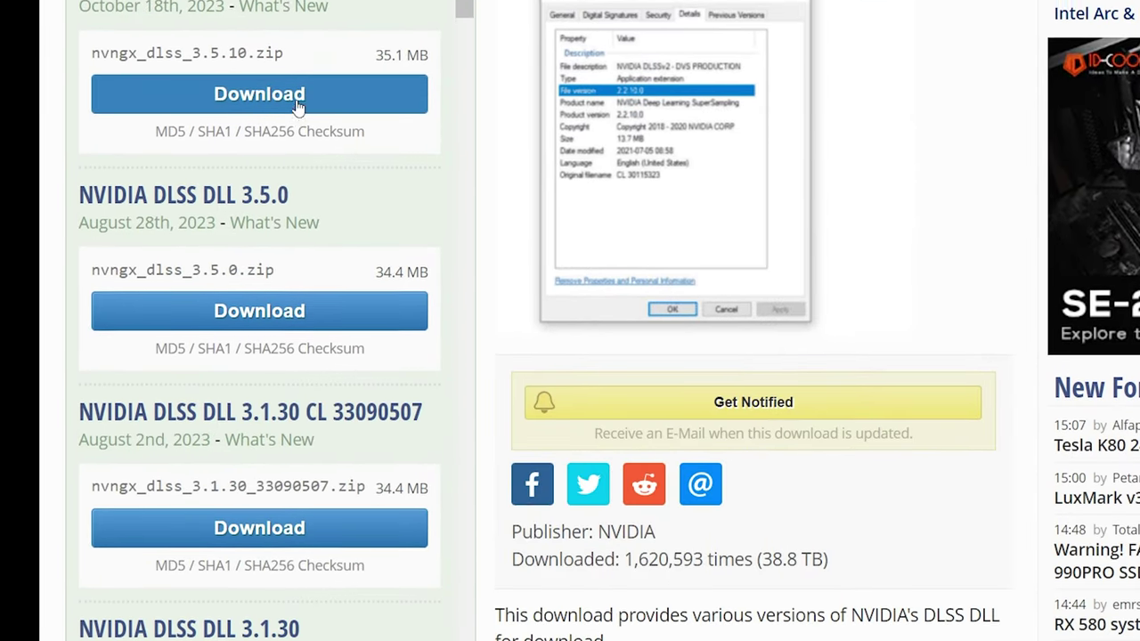
{"action": "scroll", "coordinate": [299, 106], "scroll_direction": "up", "scroll_amount": 1}
{"action": "left_click", "coordinate": [272, 227]}
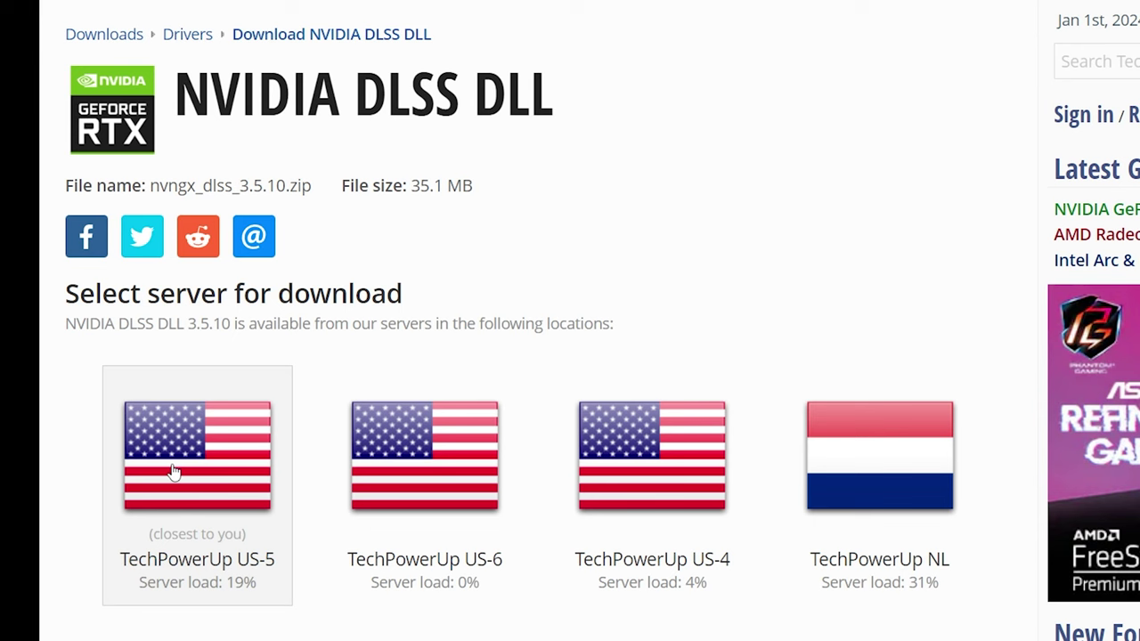
{"action": "left_click", "coordinate": [214, 468]}
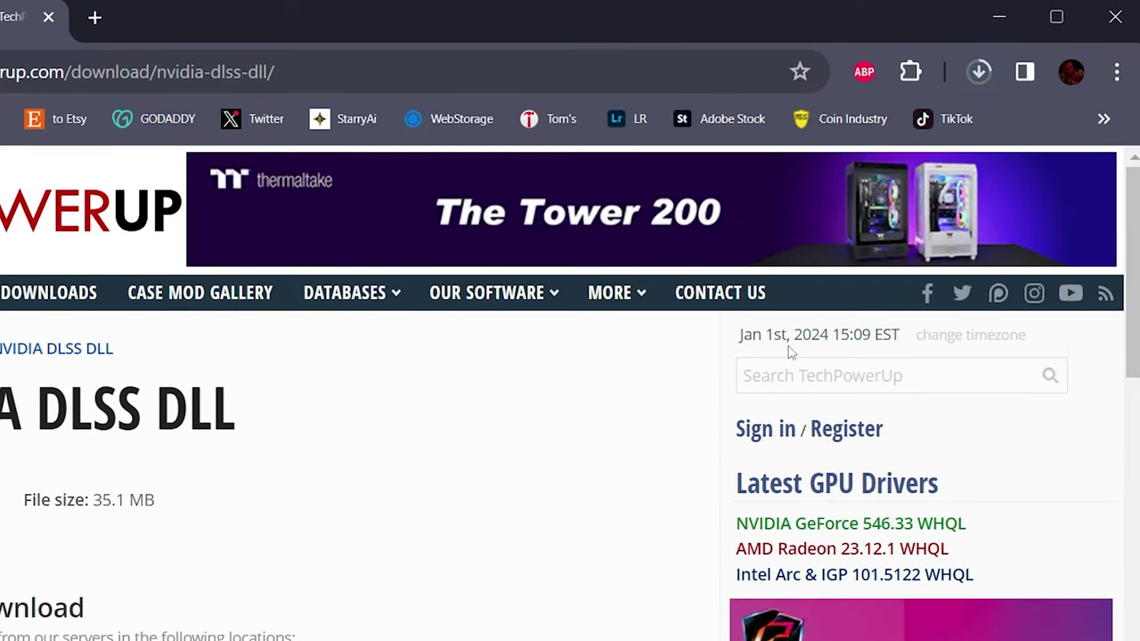
{"action": "left_click", "coordinate": [983, 74]}
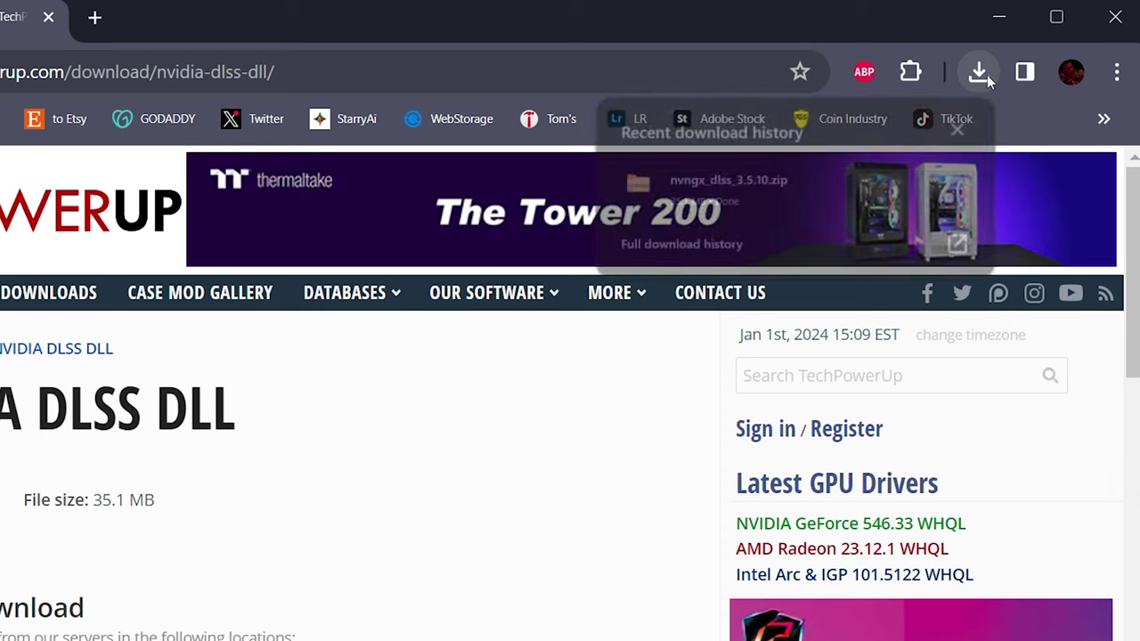
- Extract the downloaded zip into nvngx_dlss_3.5.10 and open that folder
{"action": "left_click", "coordinate": [909, 184]}
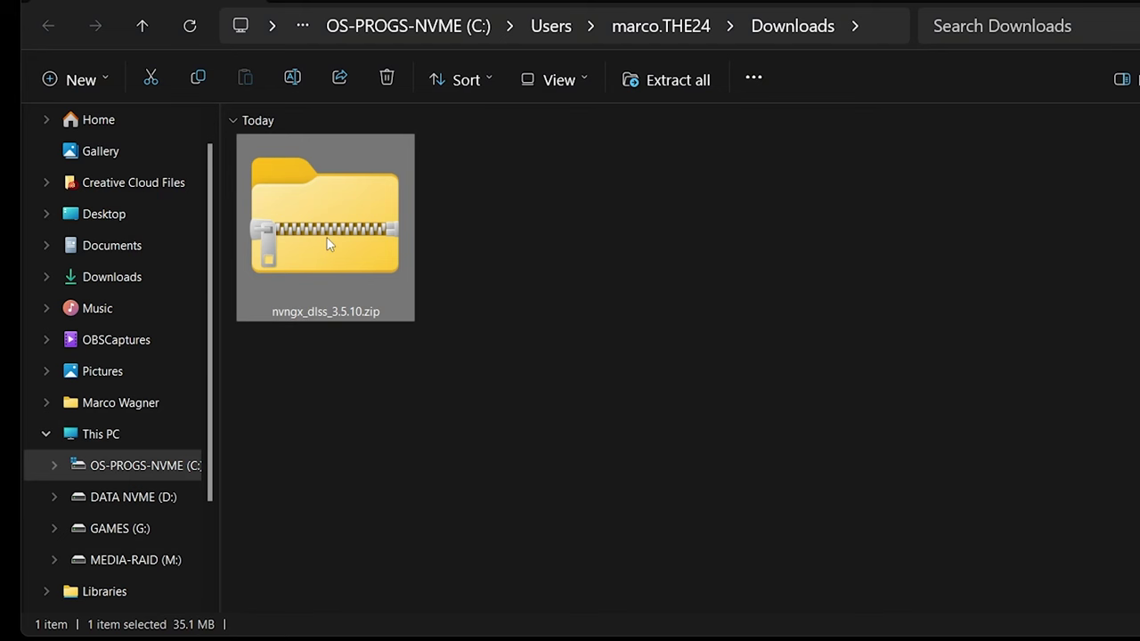
{"action": "right_click", "coordinate": [357, 220]}
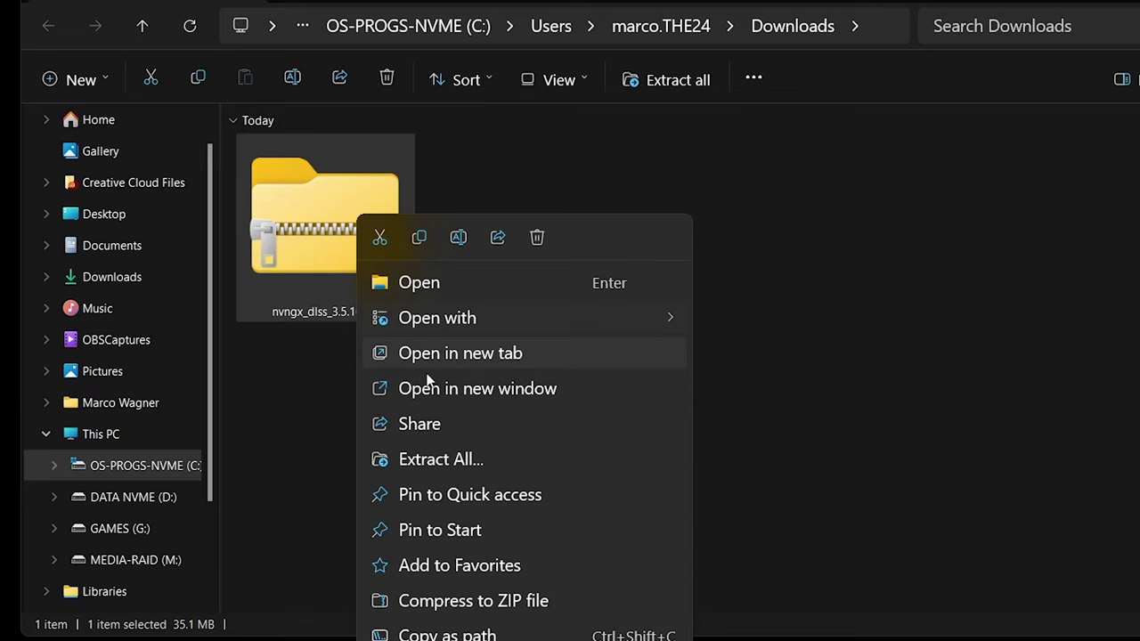
{"action": "left_click", "coordinate": [435, 456]}
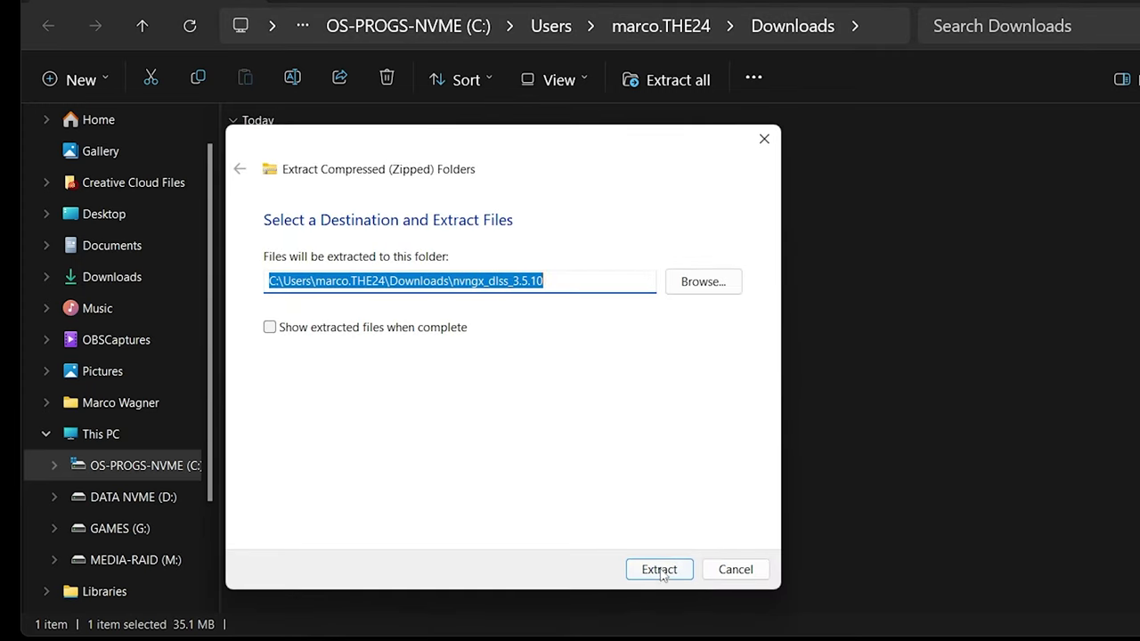
{"action": "left_click", "coordinate": [660, 571]}
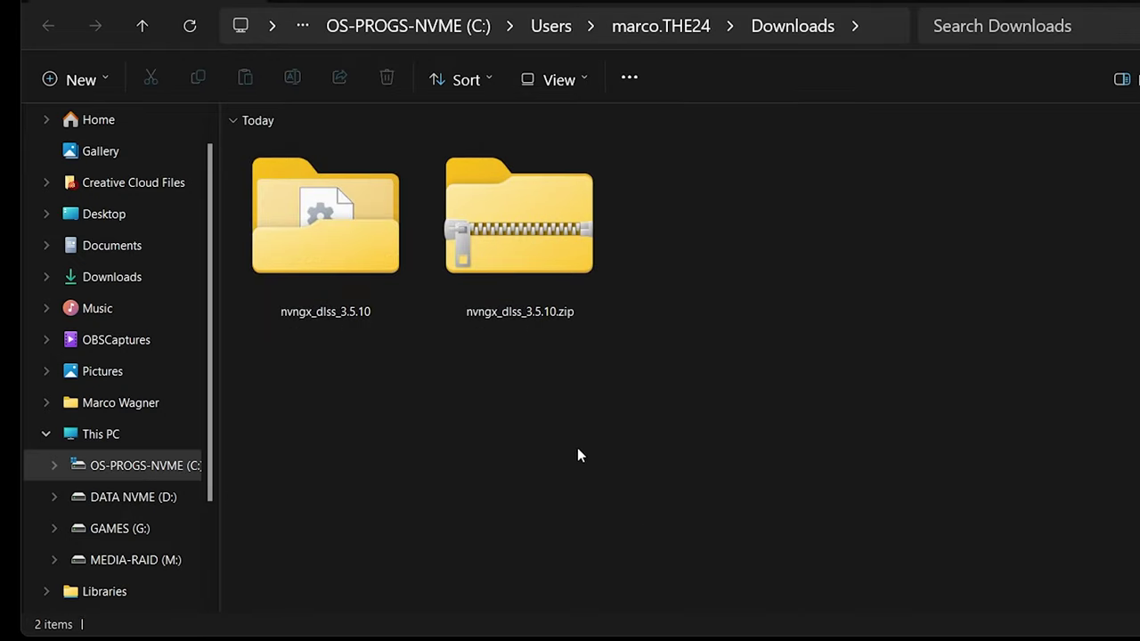
{"action": "double_click", "coordinate": [314, 238]}
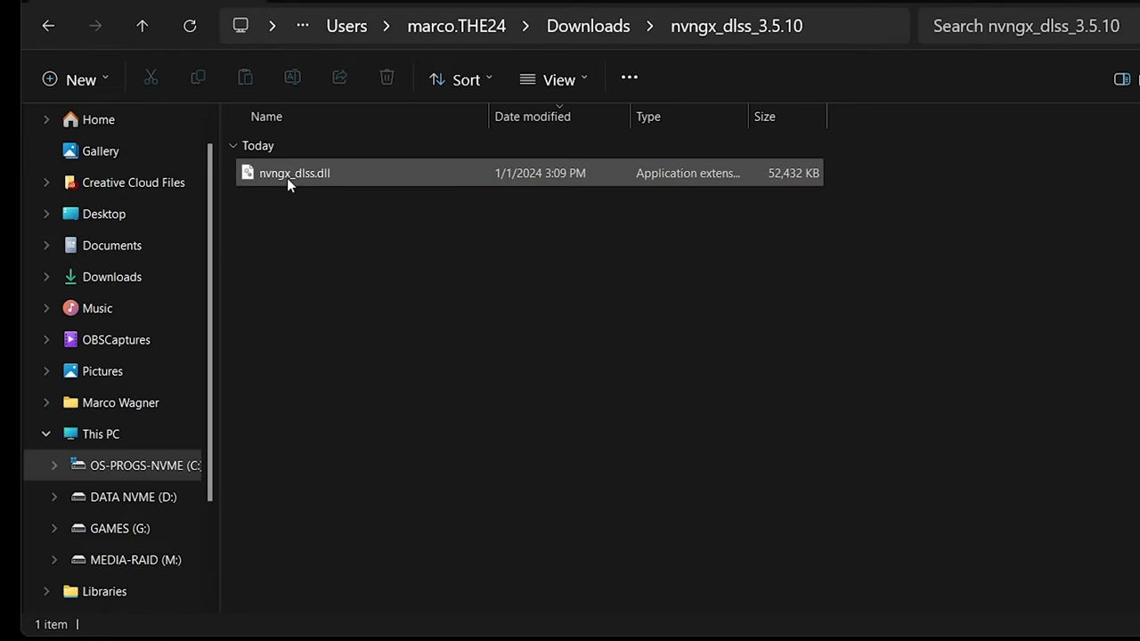
- Check in nvngx_dlss.dll's Properties Details that its product version is 3.5.10.0
{"action": "mouse_move", "coordinate": [287, 179]}
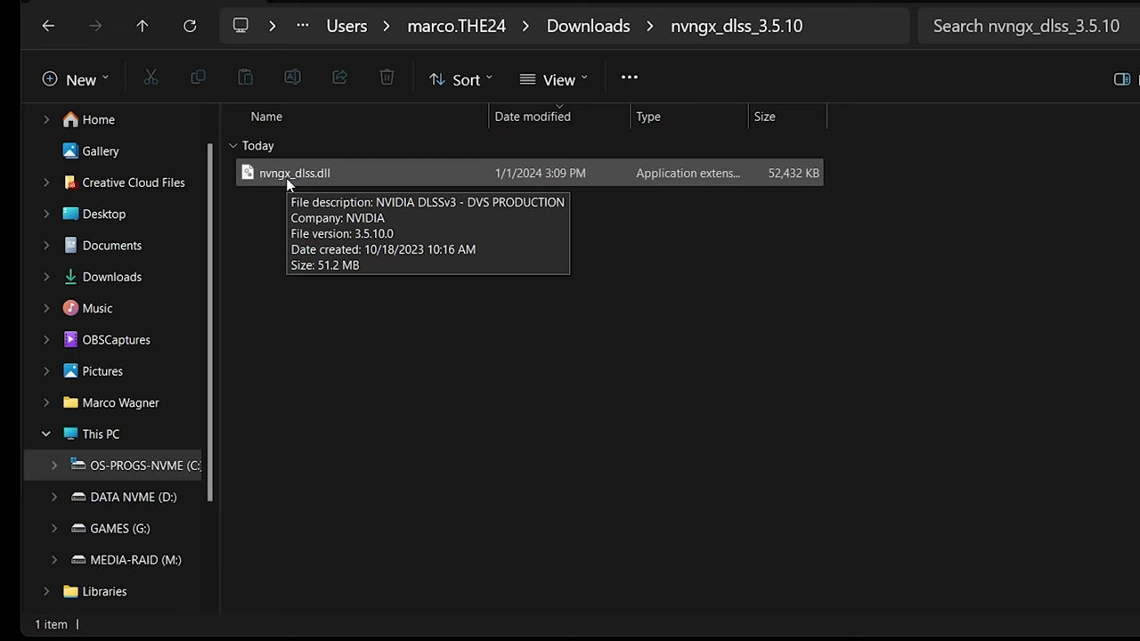
{"action": "right_click", "coordinate": [286, 177]}
{"action": "left_click", "coordinate": [368, 422]}
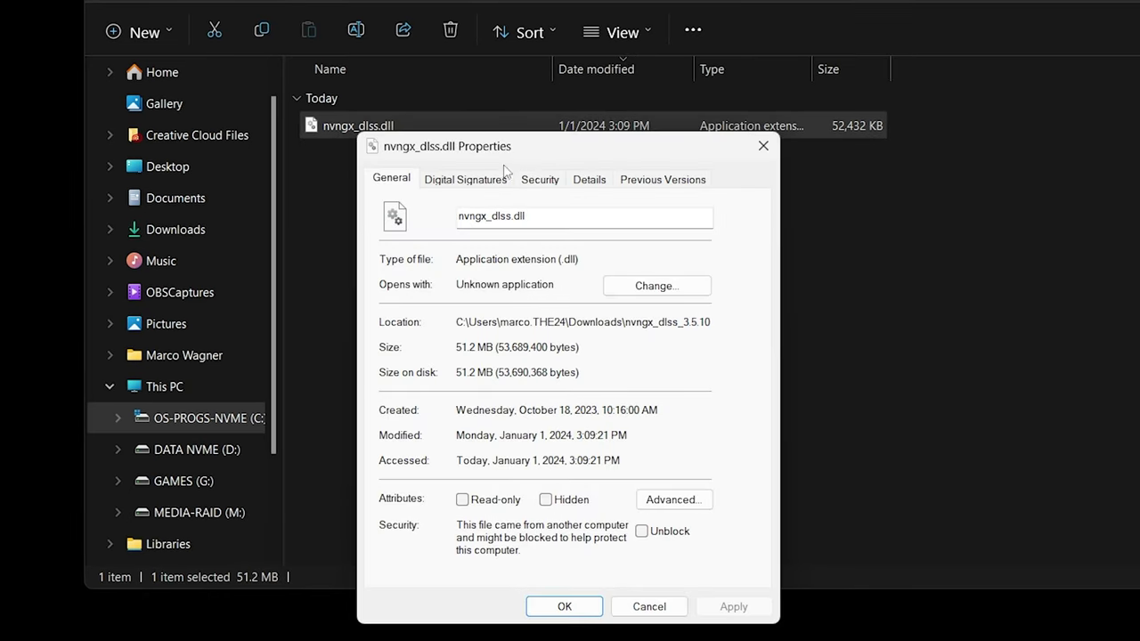
{"action": "left_click", "coordinate": [590, 179]}
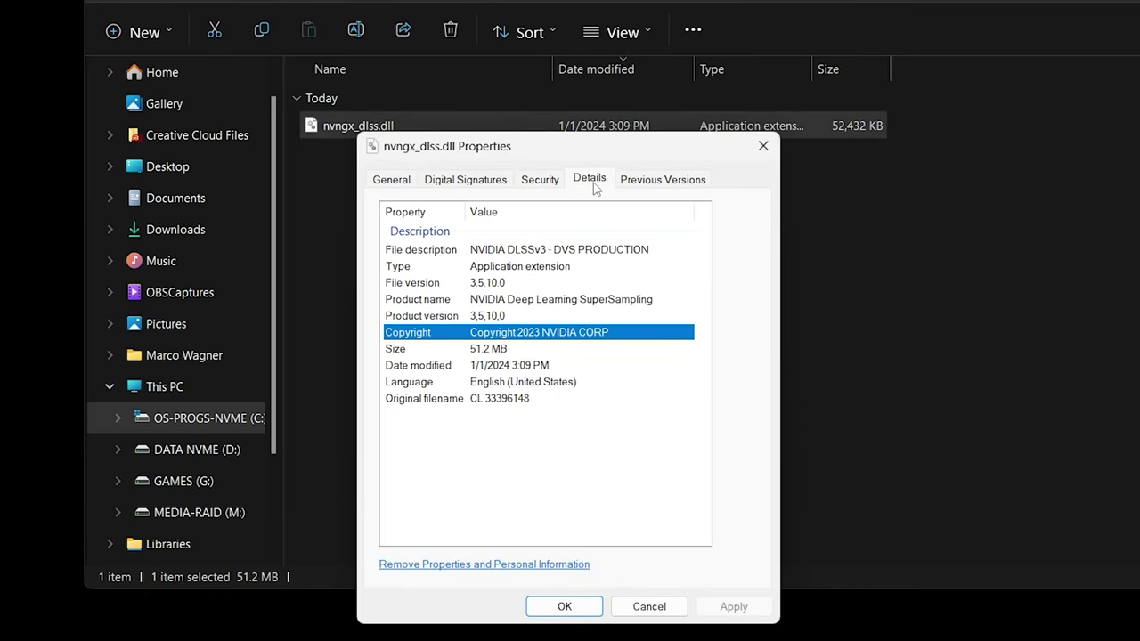
{"action": "left_click", "coordinate": [492, 301]}
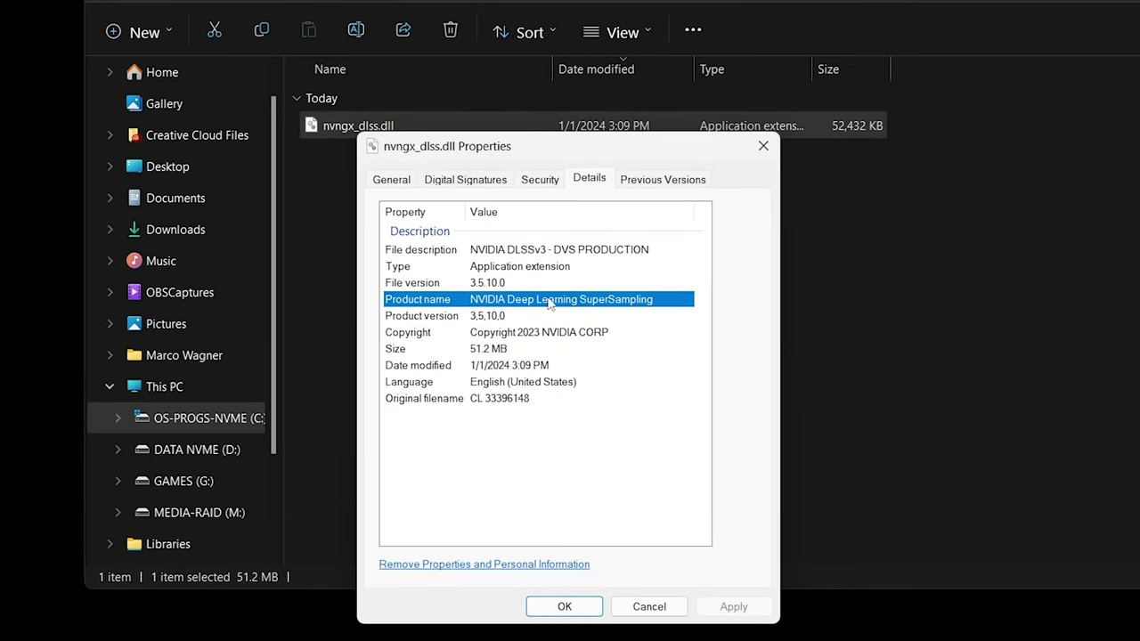
{"action": "left_click", "coordinate": [493, 319]}
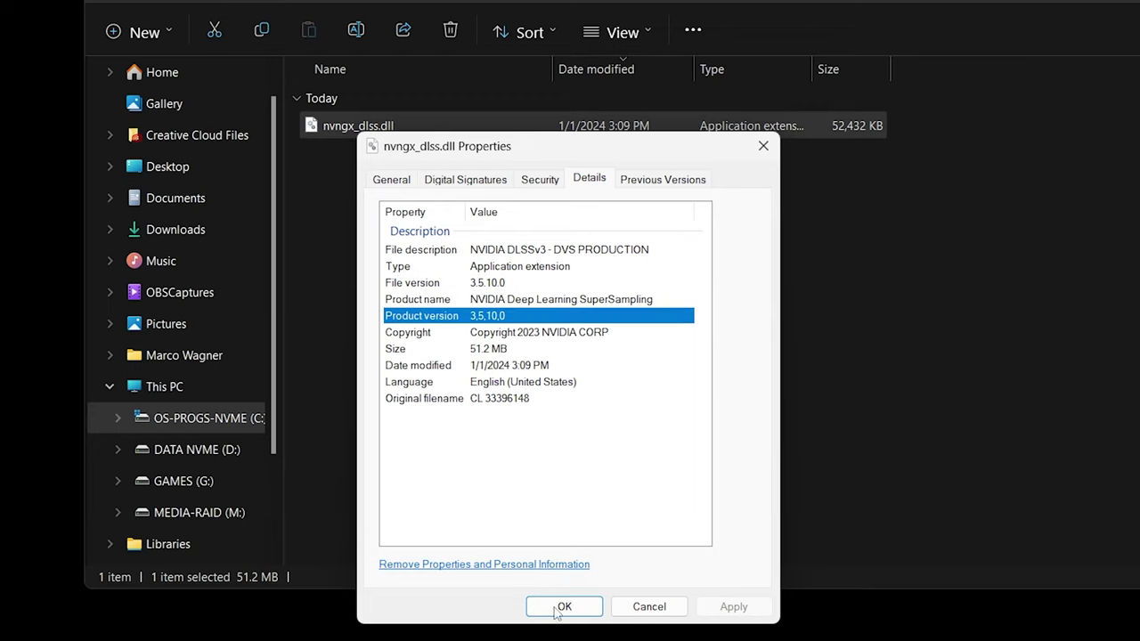
{"action": "left_click", "coordinate": [649, 608]}
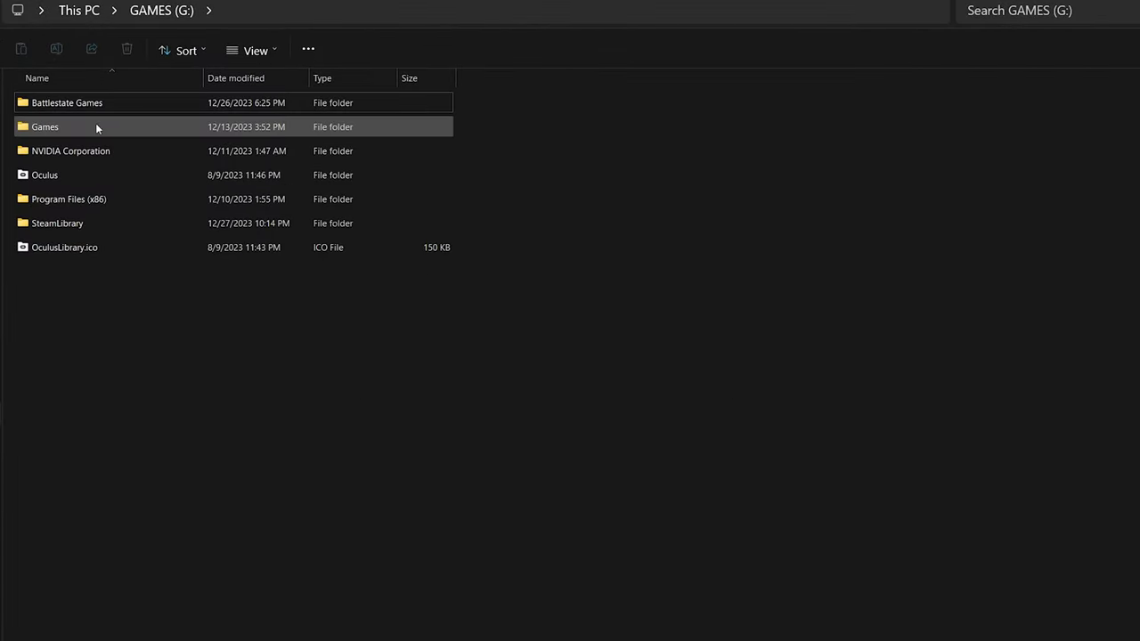
- Search the GAMES (G:) drive for nvngx_dlss.dll
{"action": "left_click", "coordinate": [82, 11]}
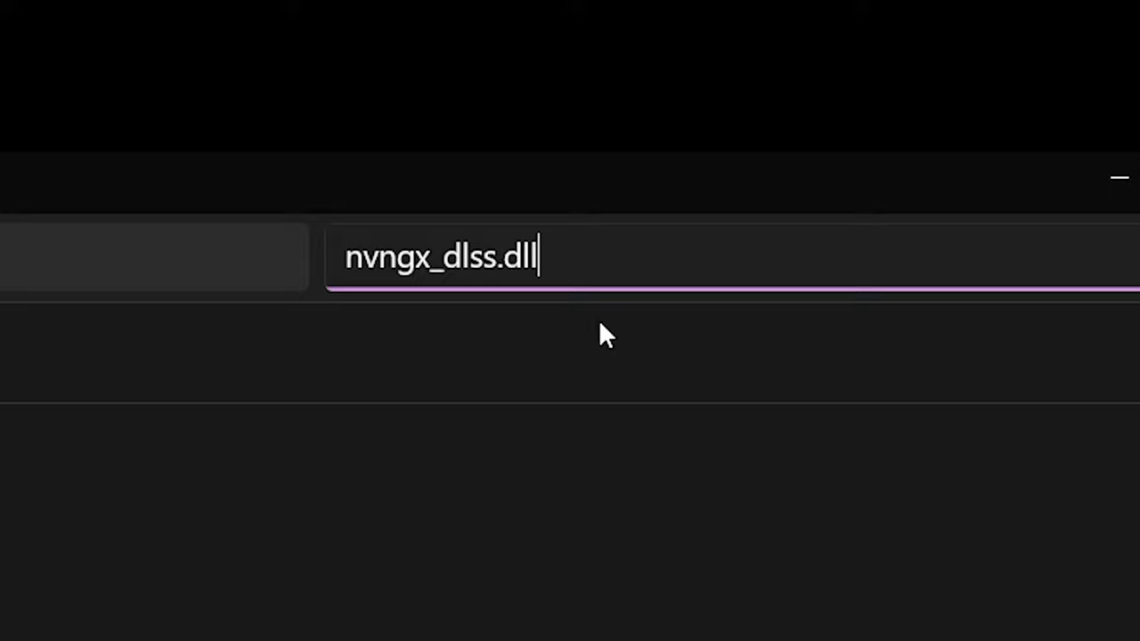
{"action": "left_click_drag", "start_coordinate": [662, 265], "coordinate": [335, 267]}
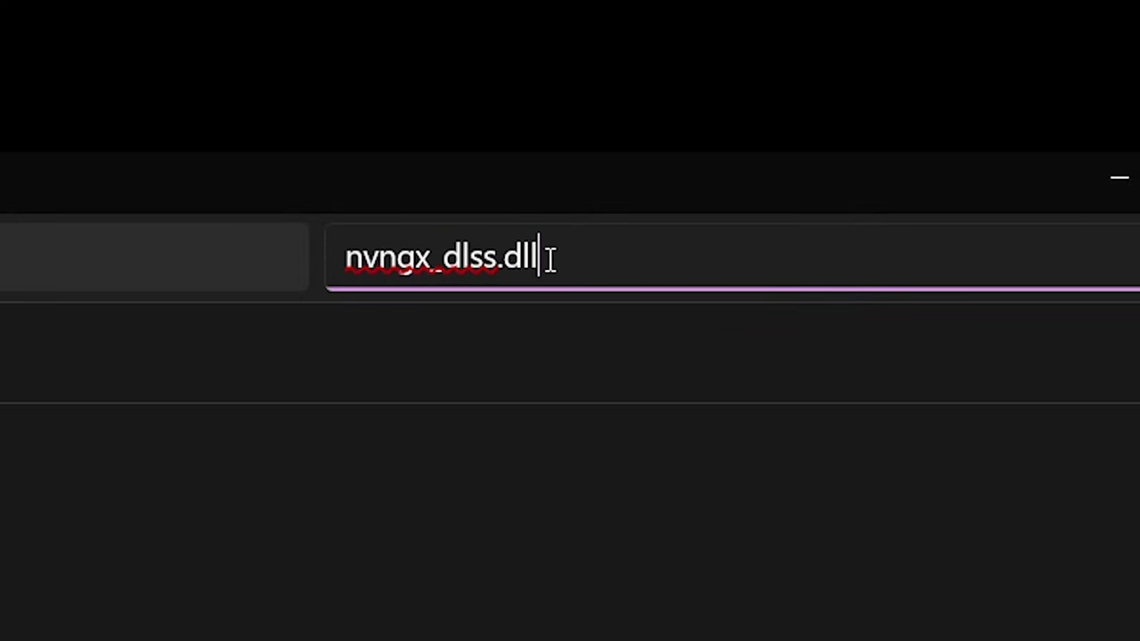
{"action": "left_click_drag", "start_coordinate": [546, 258], "coordinate": [341, 261]}
{"action": "left_click", "coordinate": [629, 257]}
{"action": "key", "text": "Return"}
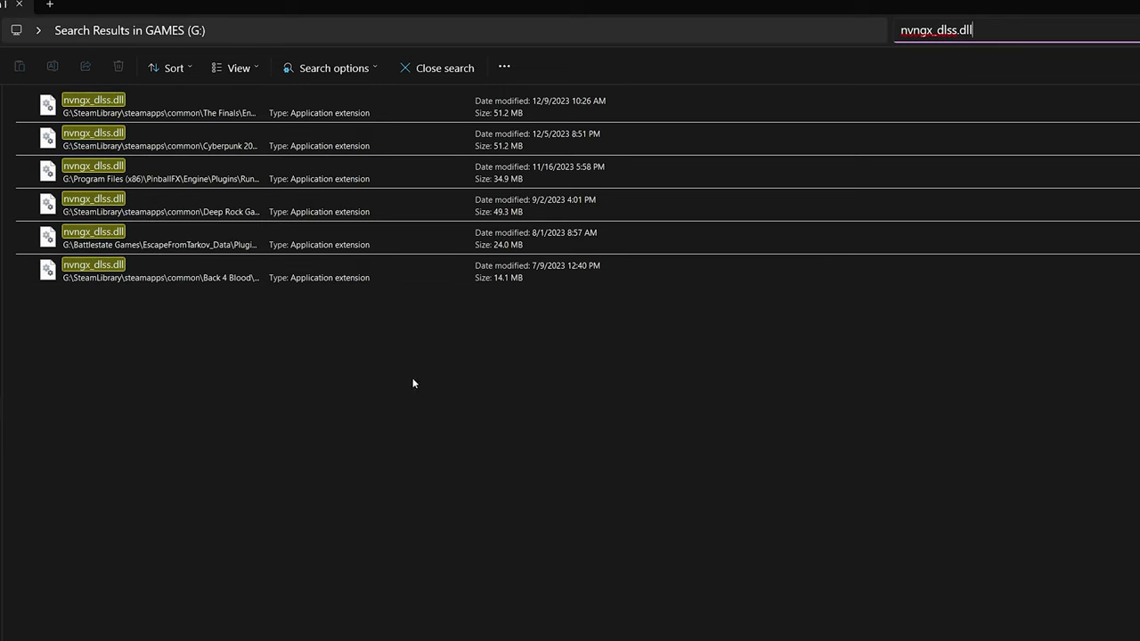
- Switch the search results to Details view and widen the Folder column to show full paths
{"action": "right_click", "coordinate": [512, 360]}
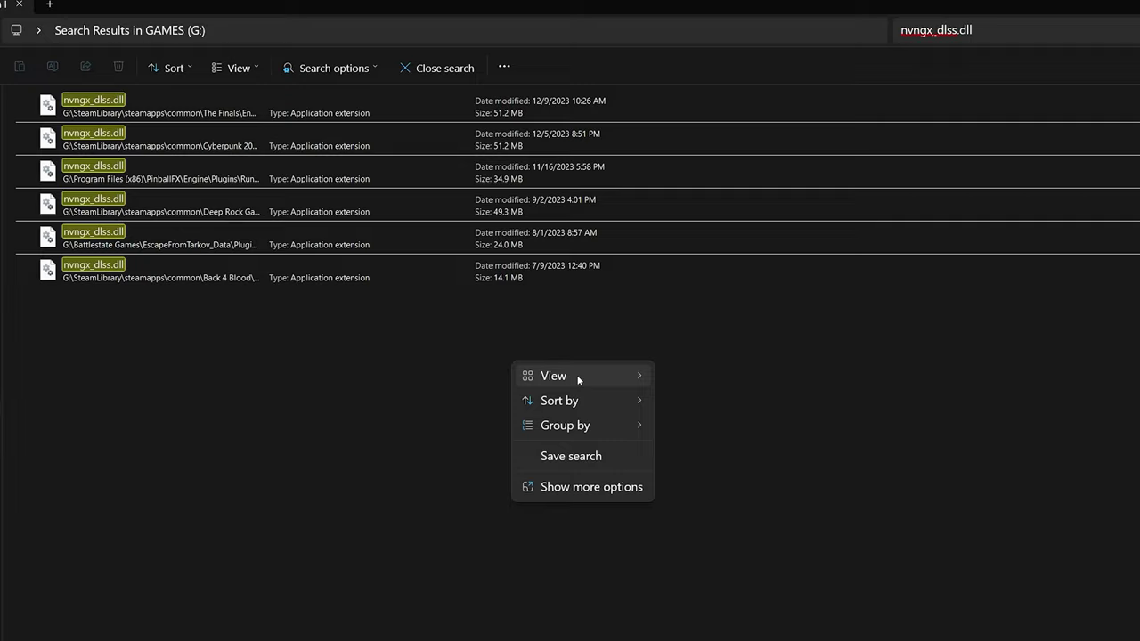
{"action": "mouse_move", "coordinate": [578, 377]}
{"action": "left_click", "coordinate": [766, 506]}
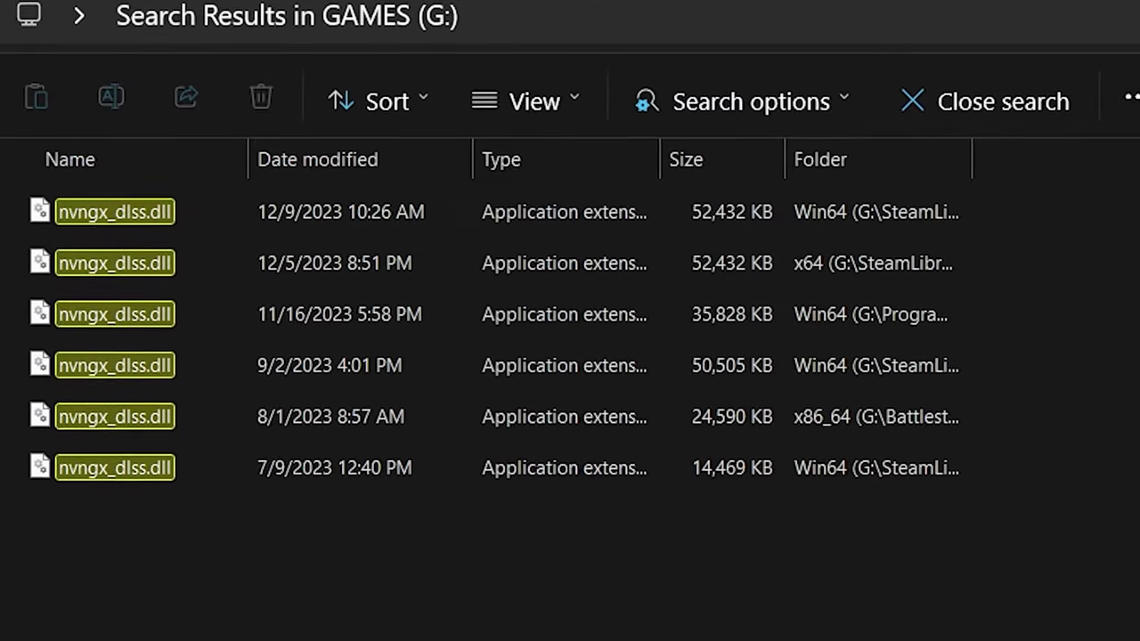
{"action": "left_click_drag", "start_coordinate": [972, 159], "coordinate": [1135, 157]}
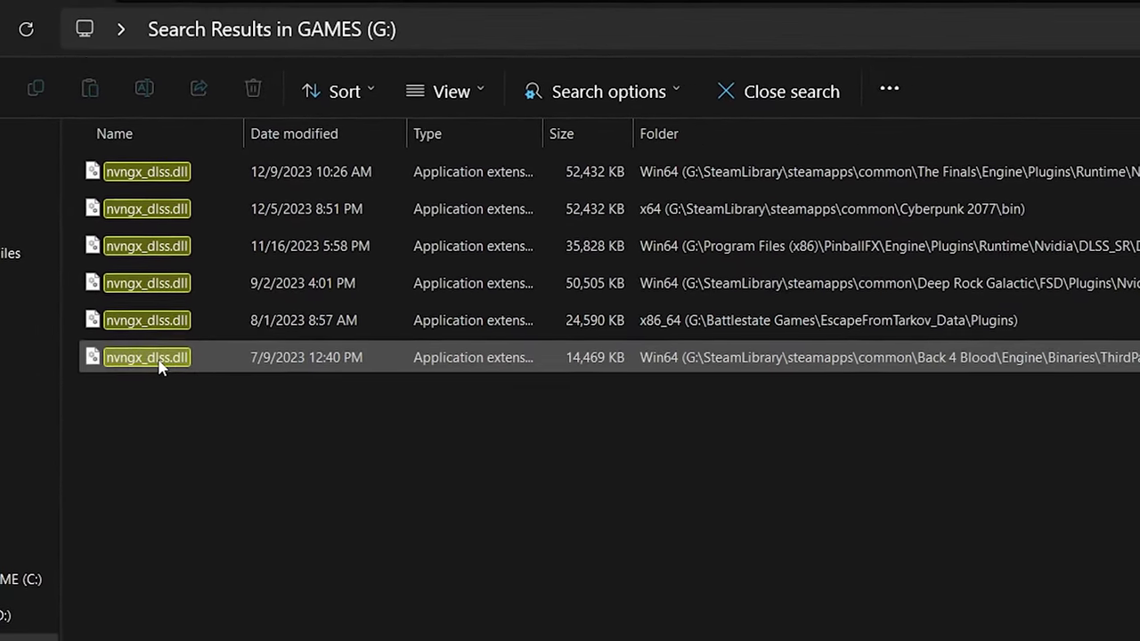
- Check that Back 4 Blood's nvngx_dlss.dll is the older version 2.4.2.0
{"action": "right_click", "coordinate": [161, 360]}
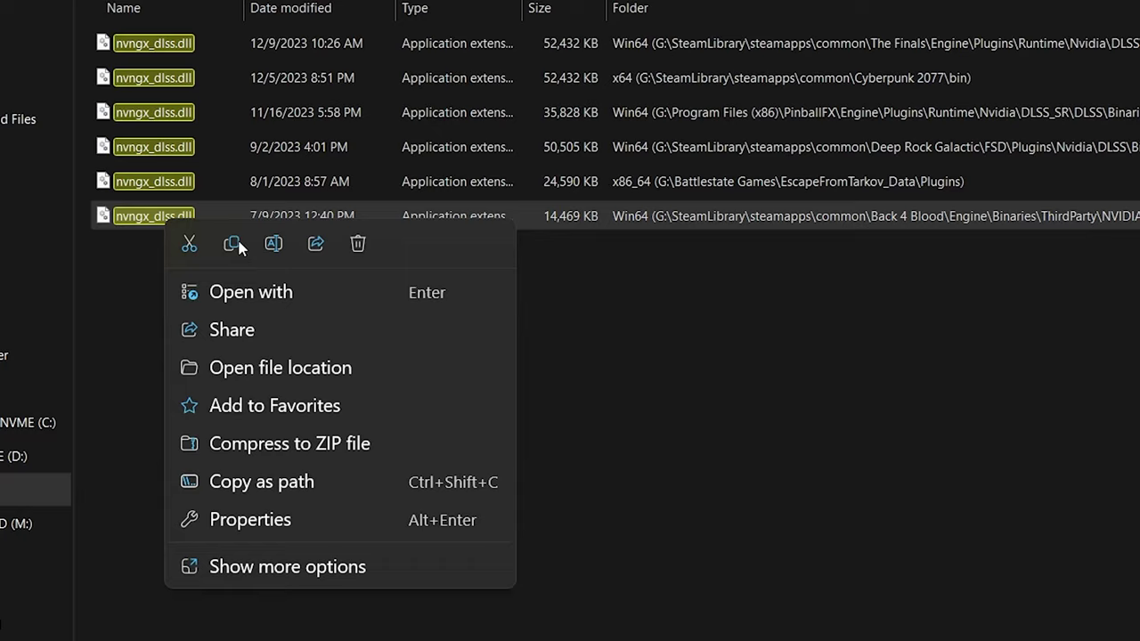
{"action": "left_click", "coordinate": [259, 508]}
{"action": "left_click", "coordinate": [422, 272]}
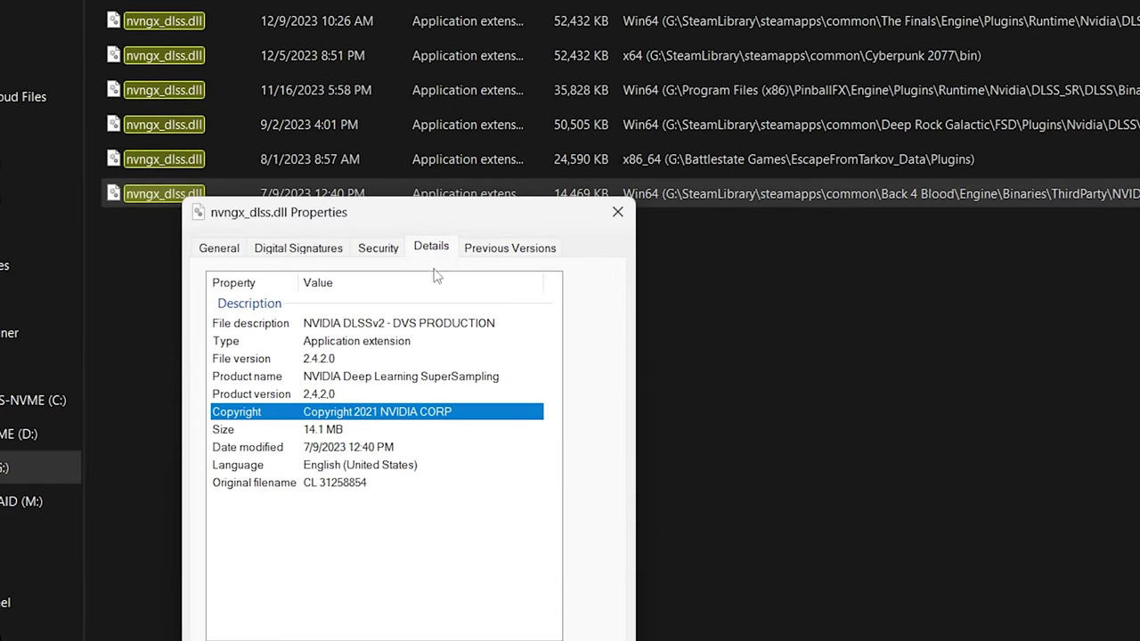
{"action": "left_click", "coordinate": [330, 400]}
{"action": "left_click", "coordinate": [366, 380]}
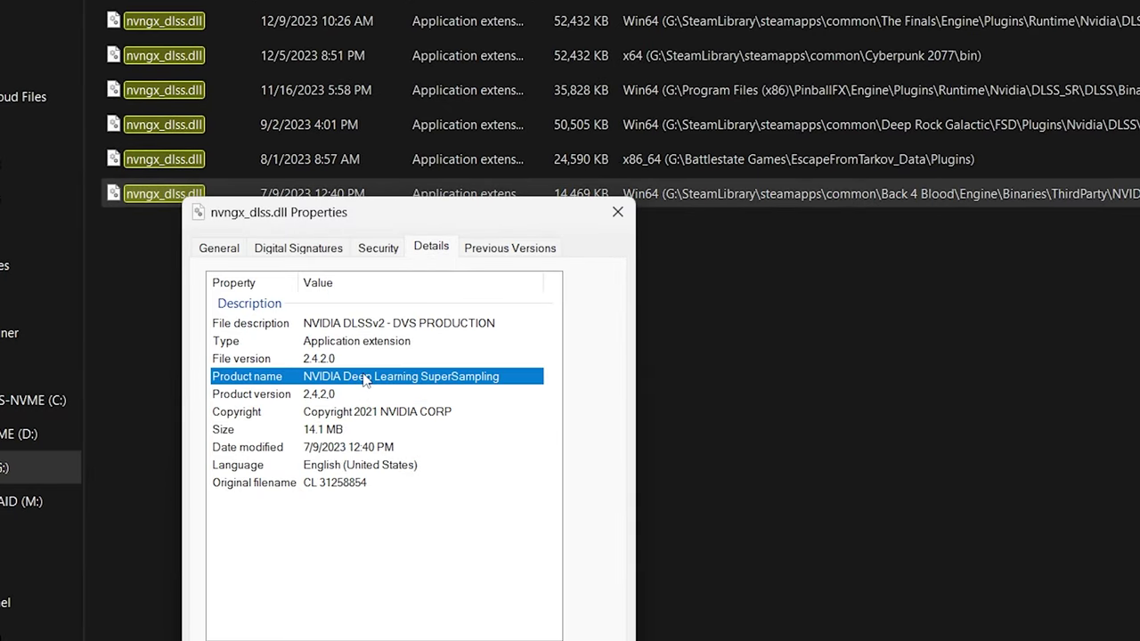
{"action": "left_click", "coordinate": [617, 212]}
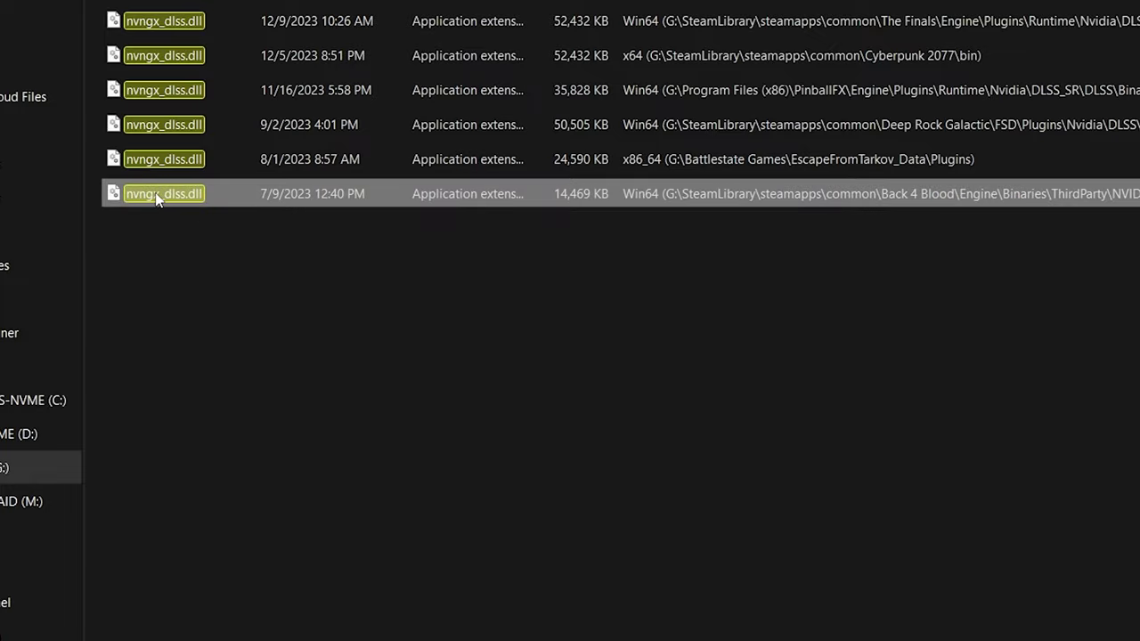
{"action": "right_click", "coordinate": [157, 198]}
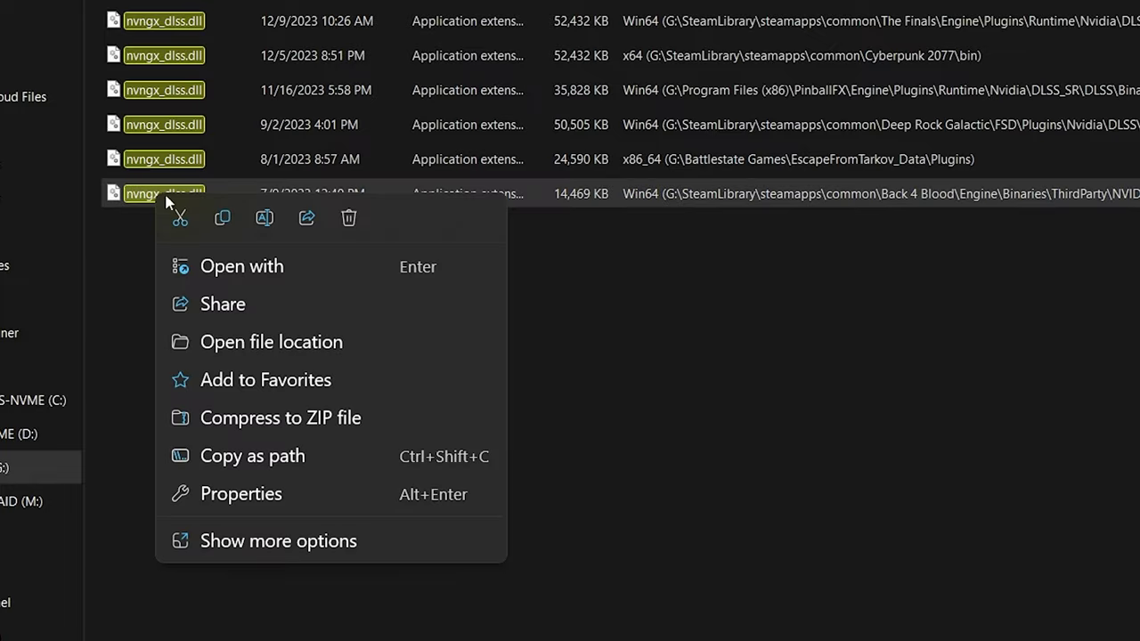
- Rename Back 4 Blood's nvngx_dlss.dll in its Win64 folder to nvngx_dlss.dll.backup
{"action": "left_click", "coordinate": [259, 347]}
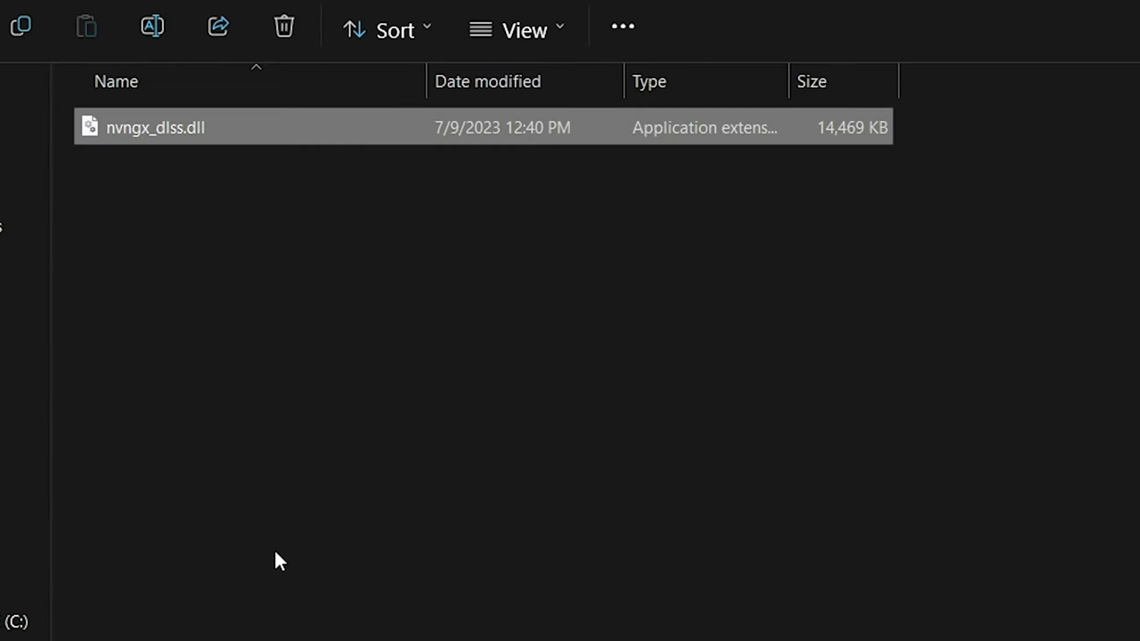
{"action": "left_click", "coordinate": [426, 239]}
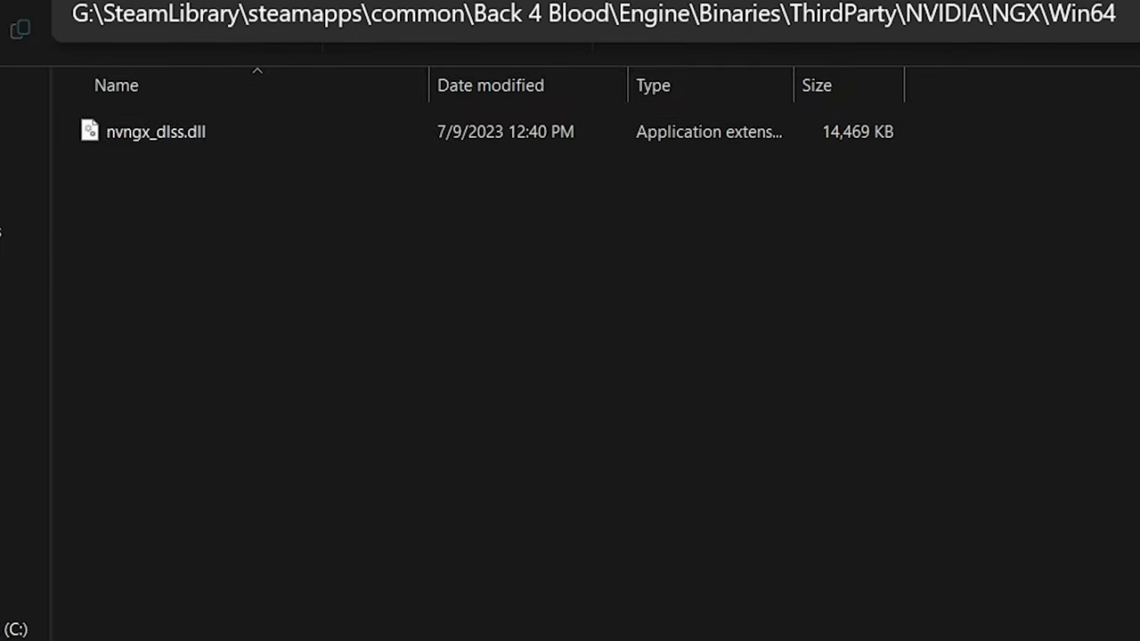
{"action": "left_click", "coordinate": [185, 145]}
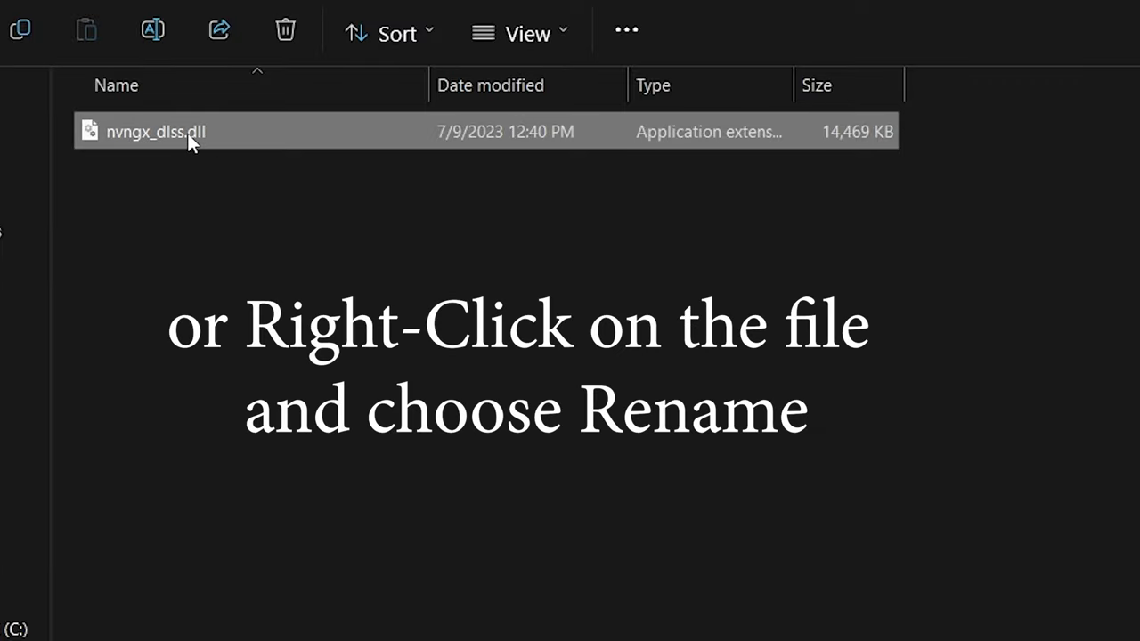
{"action": "key", "text": "F2"}
{"action": "left_click", "coordinate": [232, 131]}
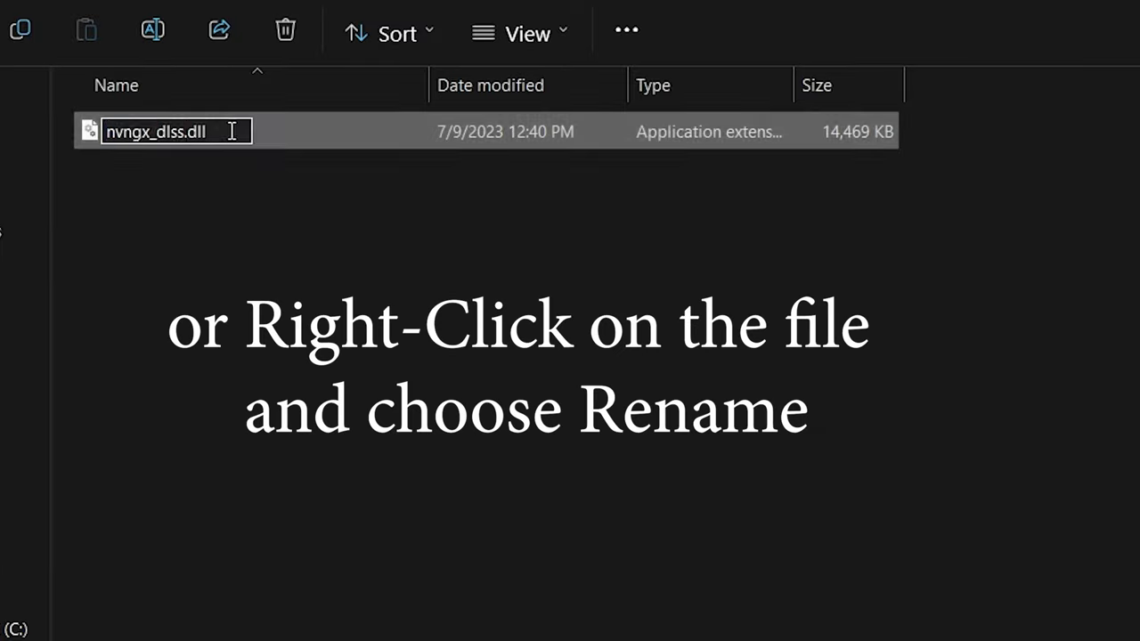
{"action": "type", "text": "."}
{"action": "type", "text": "backup"}
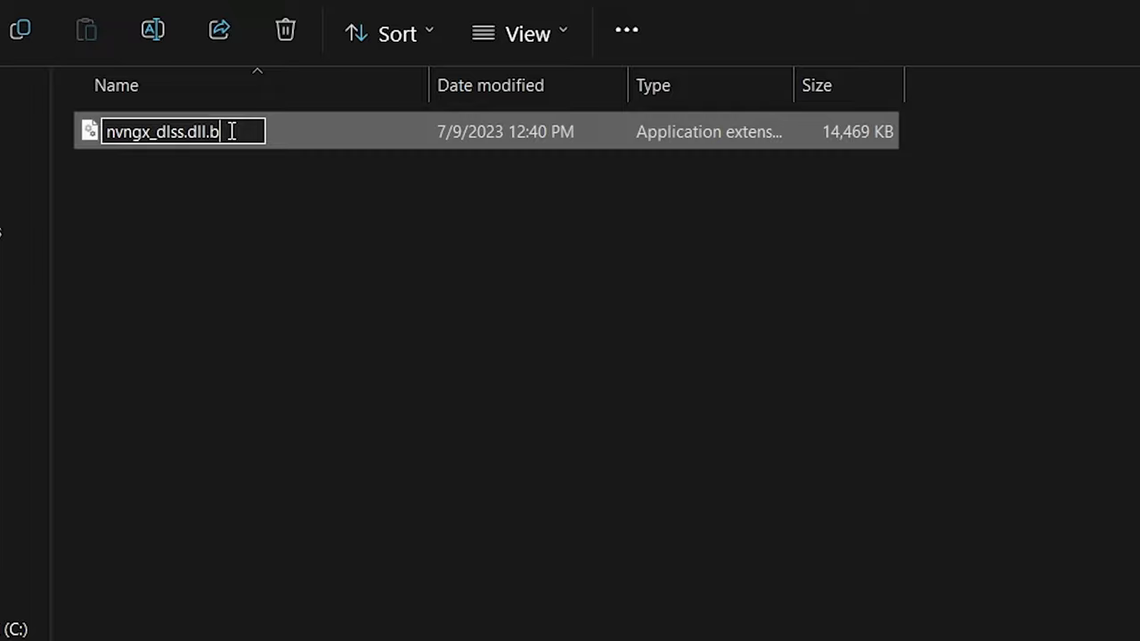
{"action": "left_click", "coordinate": [450, 312]}
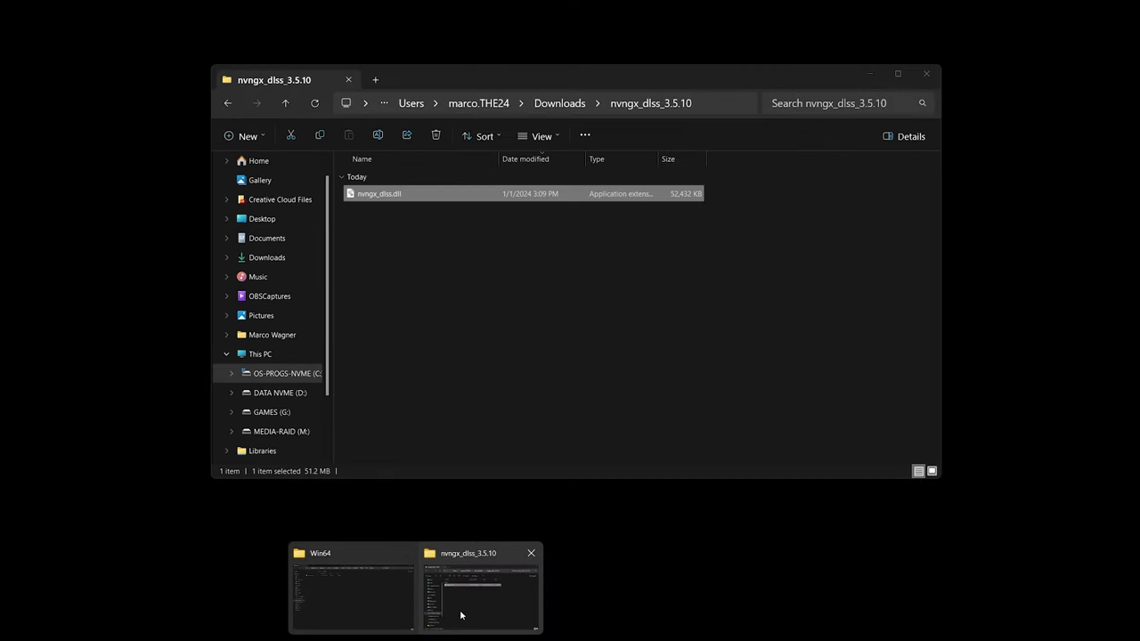
- Copy the new nvngx_dlss.dll from nvngx_dlss_3.5.10 into Back 4 Blood's Win64 folder
{"action": "left_click", "coordinate": [459, 609]}
{"action": "left_click_drag", "start_coordinate": [485, 87], "coordinate": [540, 163]}
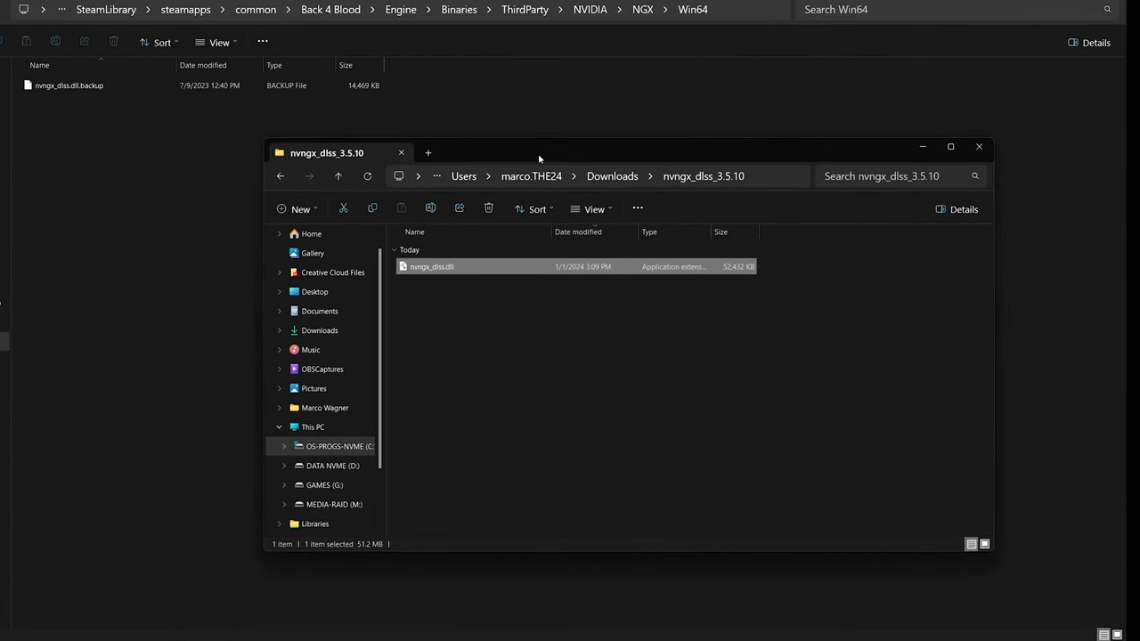
{"action": "left_click", "coordinate": [759, 181]}
{"action": "left_click", "coordinate": [698, 322]}
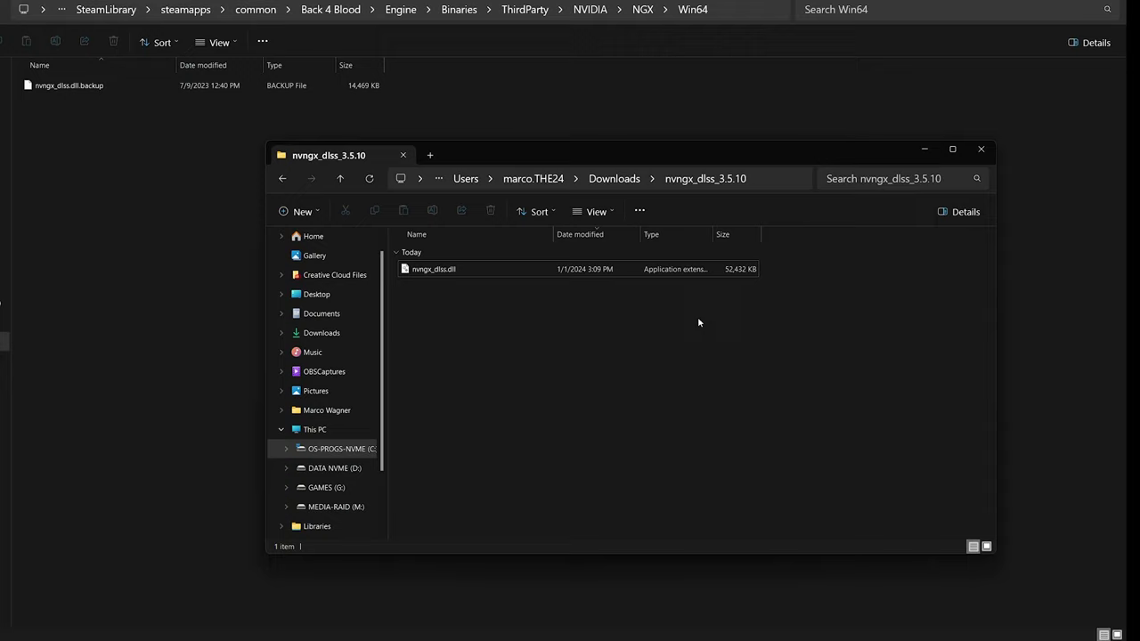
{"action": "left_click", "coordinate": [431, 272]}
{"action": "left_click_drag", "start_coordinate": [431, 272], "coordinate": [98, 241]}
{"action": "left_click", "coordinate": [135, 270]}
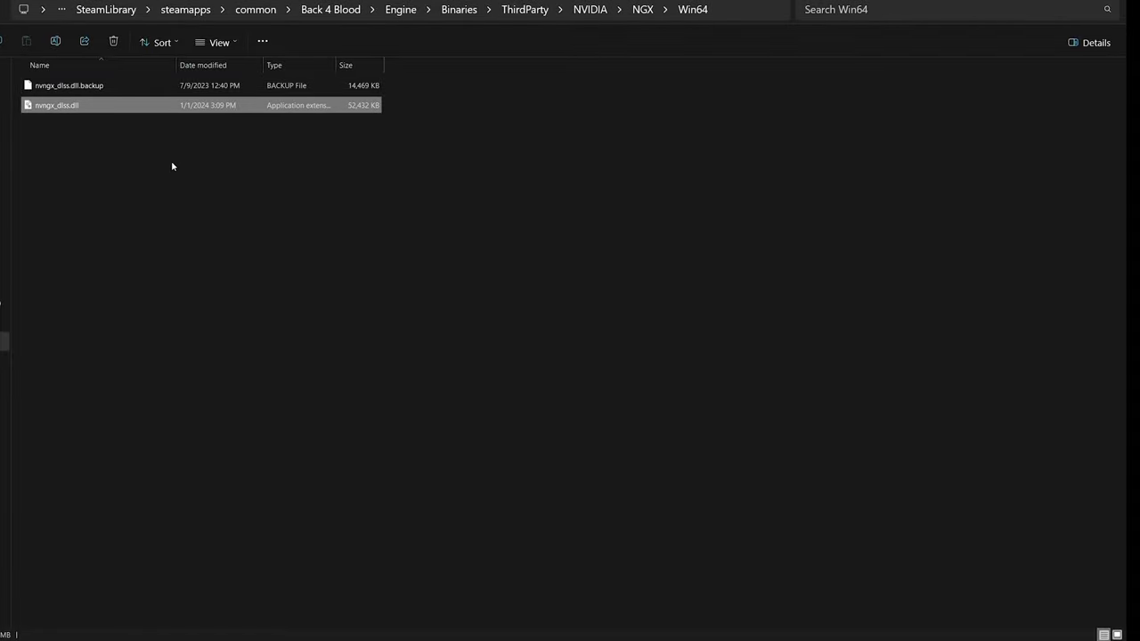
{"action": "left_click", "coordinate": [263, 387]}
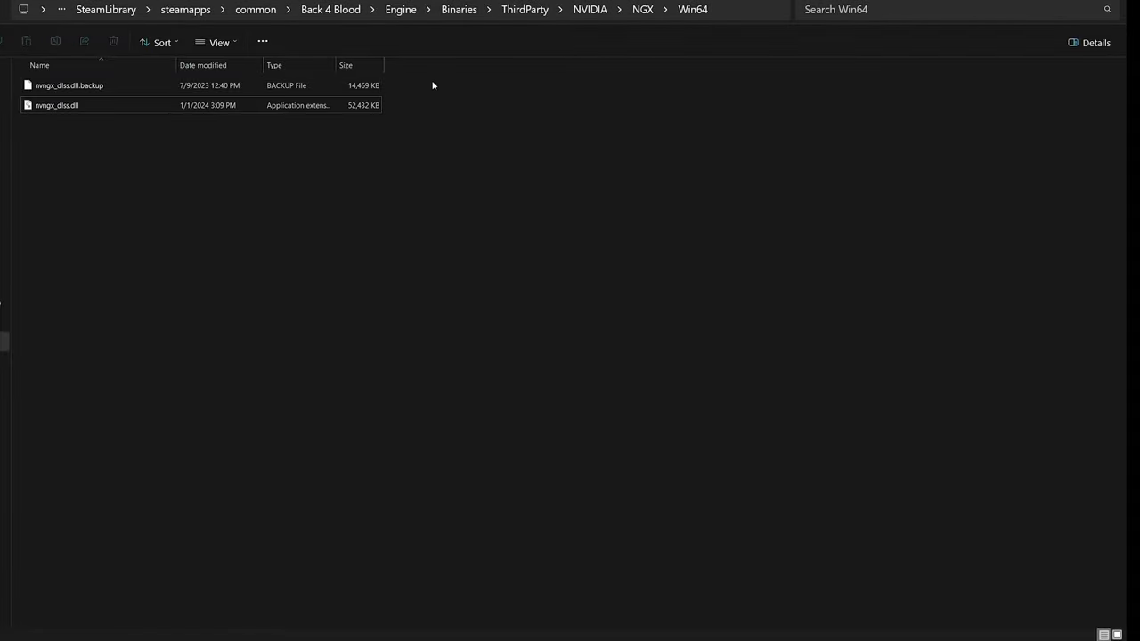
- Verify in Properties Details that the copied DLL is version 3.5.10
{"action": "right_click", "coordinate": [59, 109]}
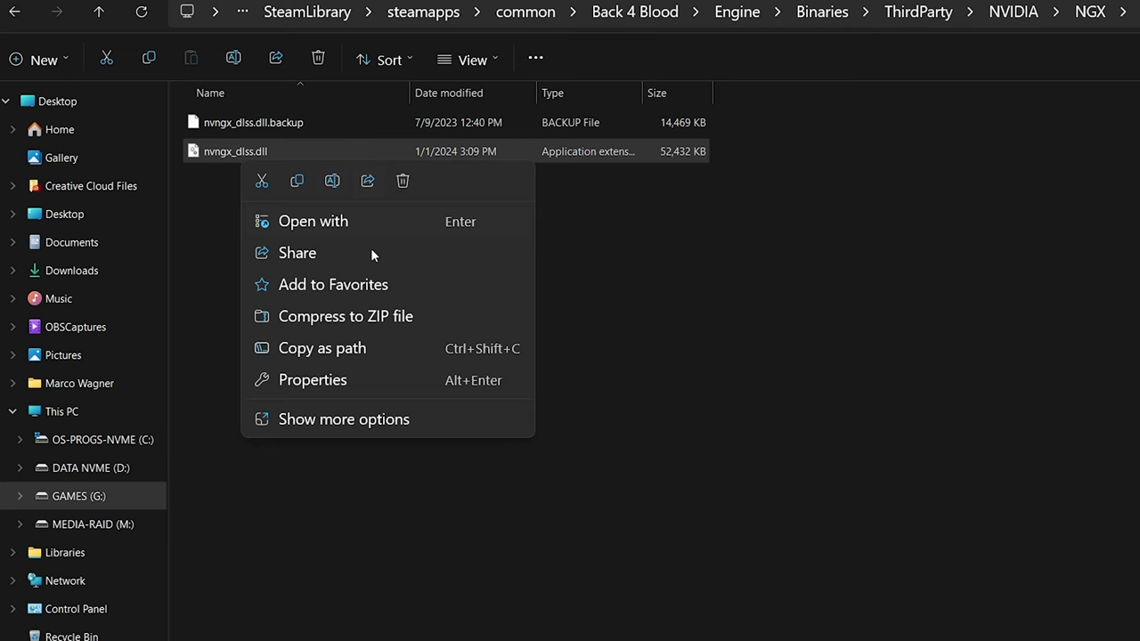
{"action": "left_click", "coordinate": [325, 380]}
{"action": "left_click", "coordinate": [456, 204]}
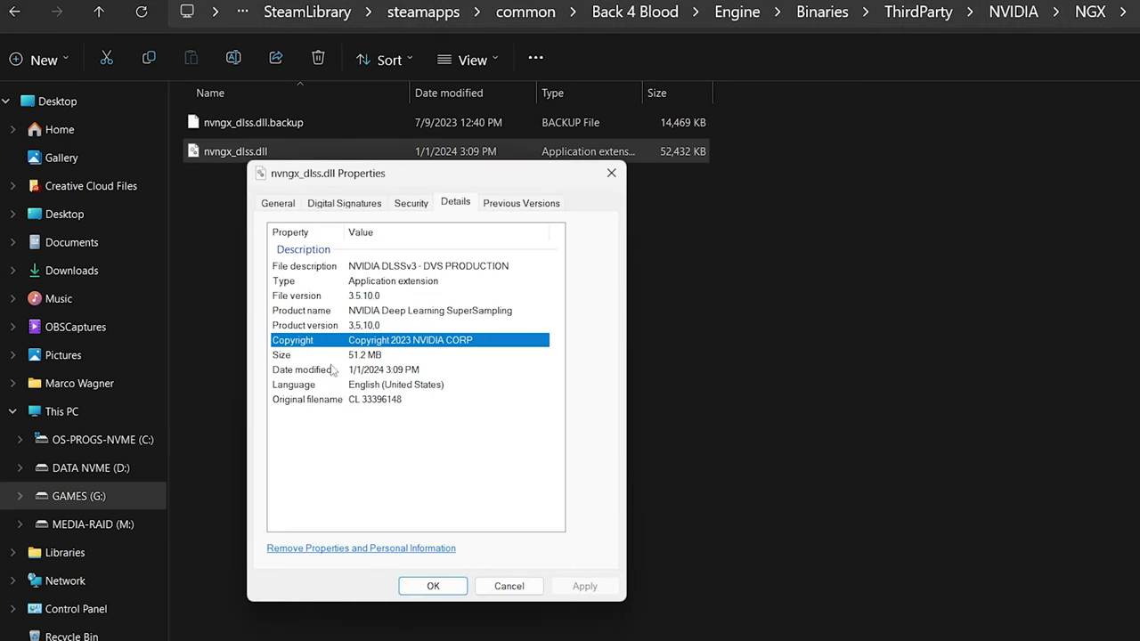
{"action": "left_click", "coordinate": [509, 590]}
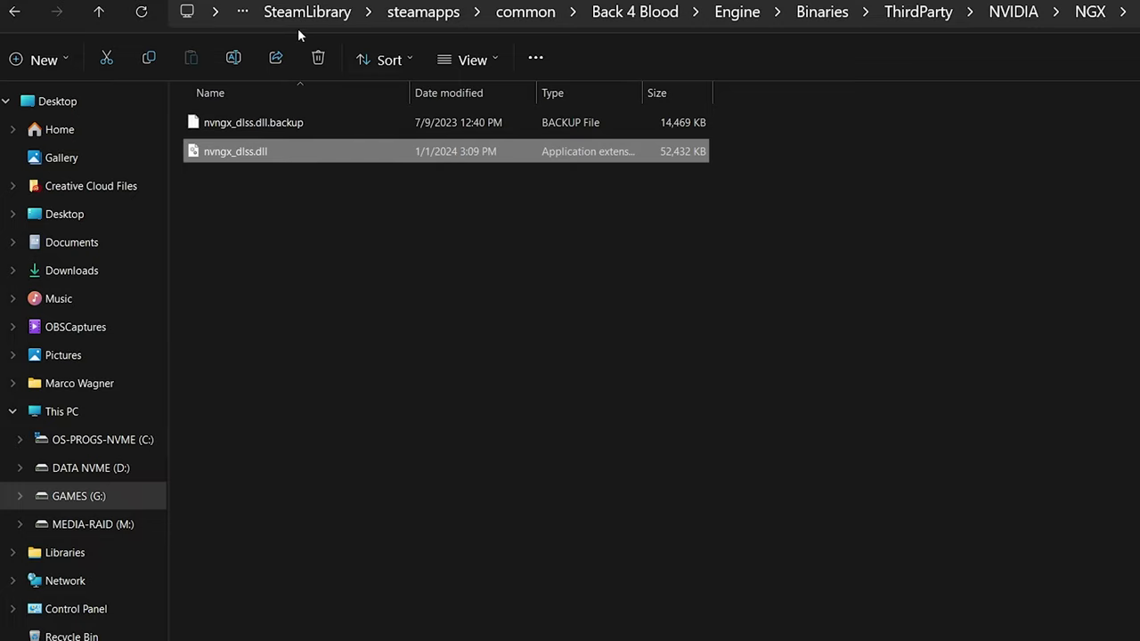
{"action": "left_click", "coordinate": [458, 396]}
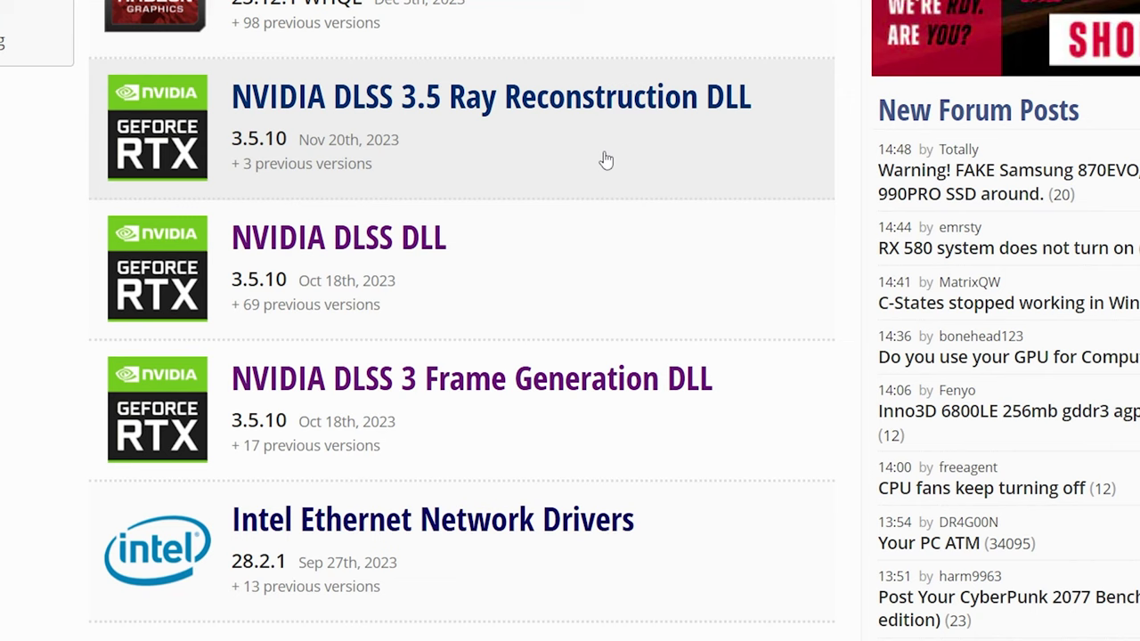
- Download the DLSS 3.5 Ray Reconstruction DLL 3.5.10 zip from a US server
{"action": "left_click", "coordinate": [468, 123]}
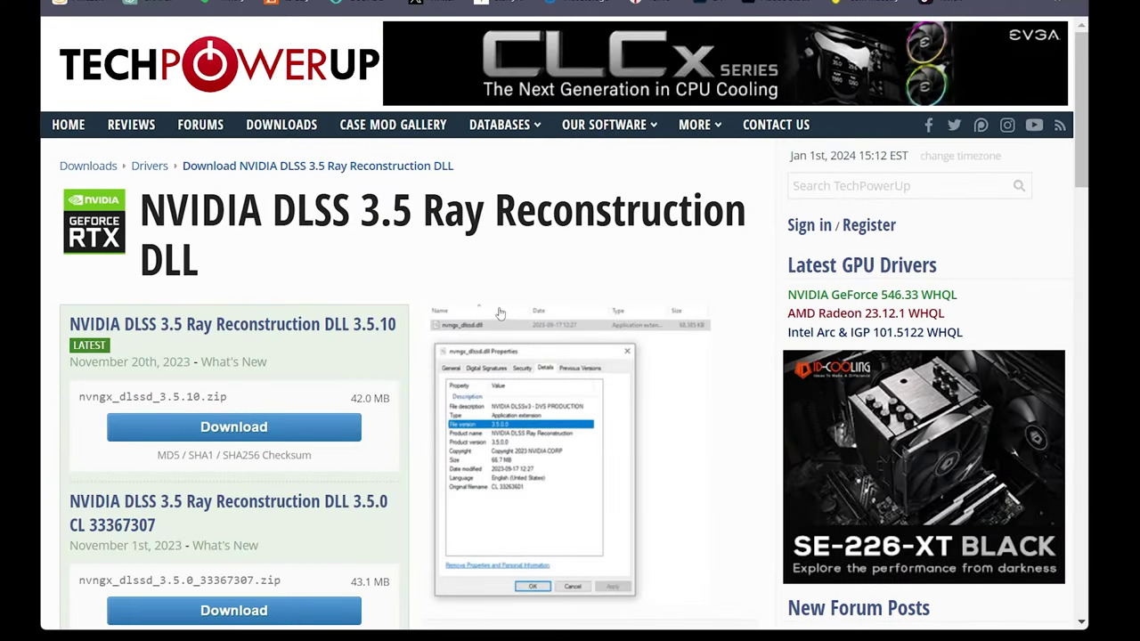
{"action": "scroll", "coordinate": [497, 312], "scroll_direction": "down", "scroll_amount": 5}
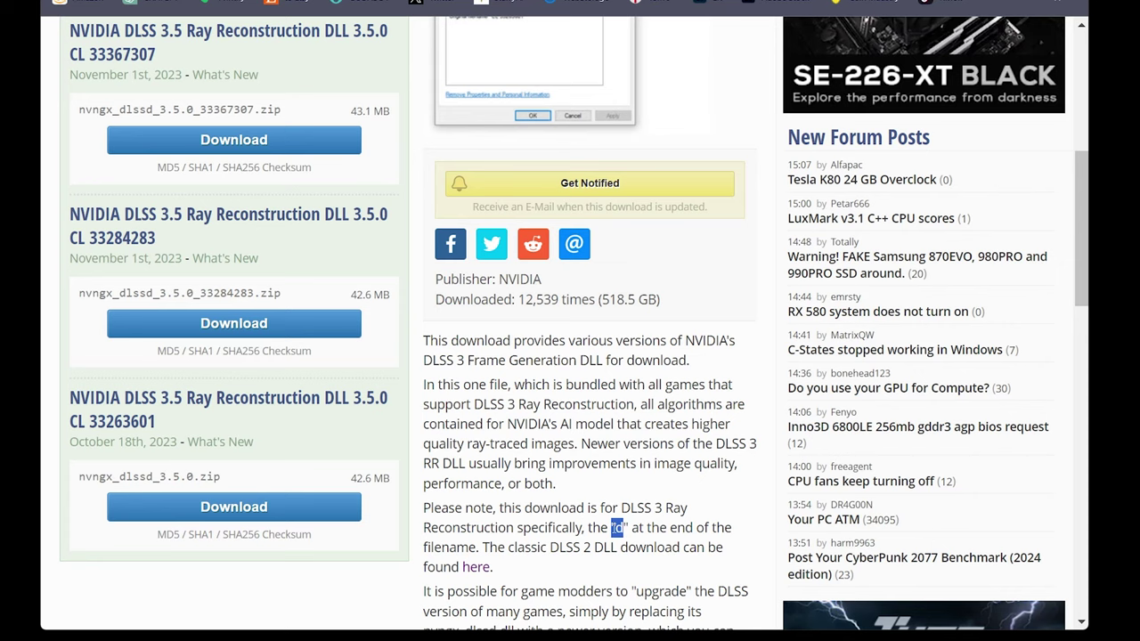
{"action": "scroll", "coordinate": [617, 501], "scroll_direction": "down", "scroll_amount": 3}
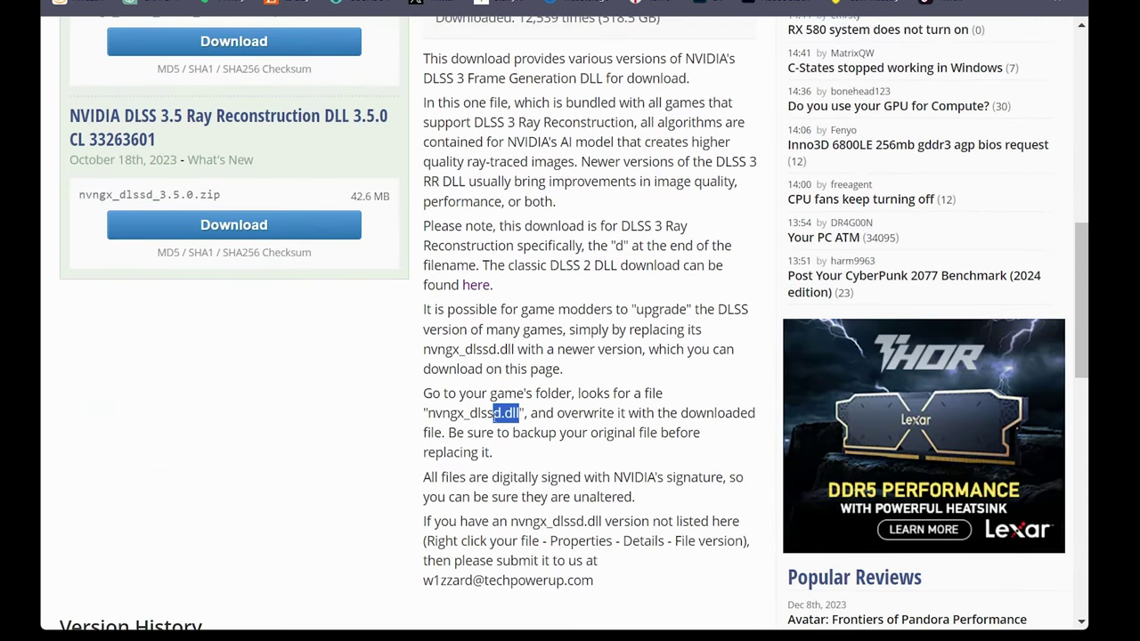
{"action": "left_click_drag", "start_coordinate": [493, 413], "coordinate": [427, 413]}
{"action": "scroll", "coordinate": [546, 300], "scroll_direction": "up", "scroll_amount": 8}
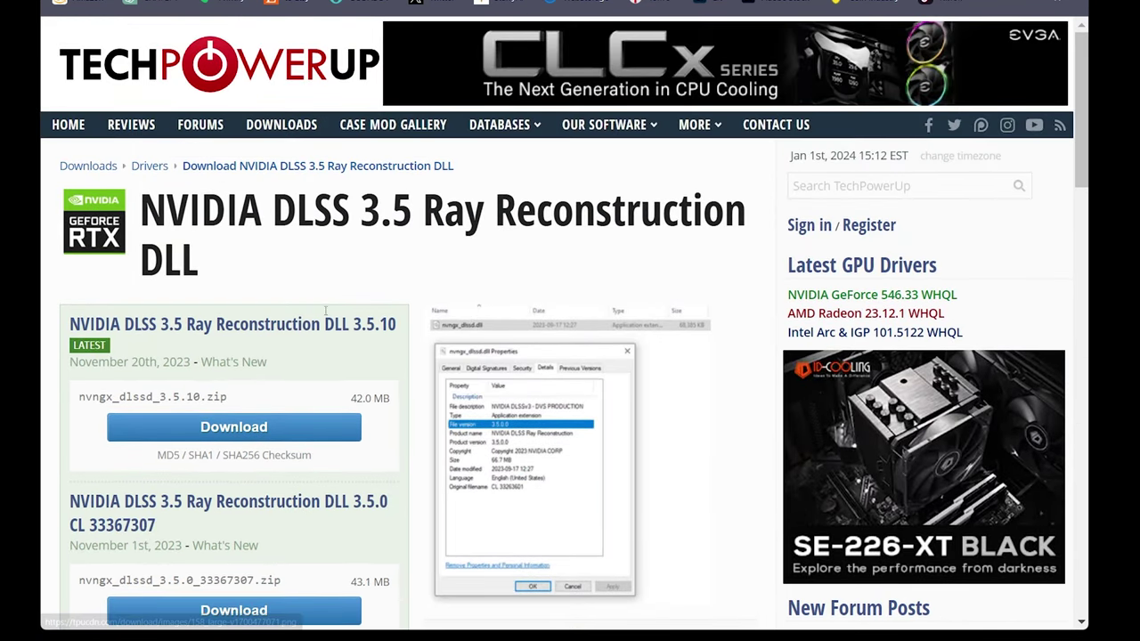
{"action": "left_click", "coordinate": [222, 427]}
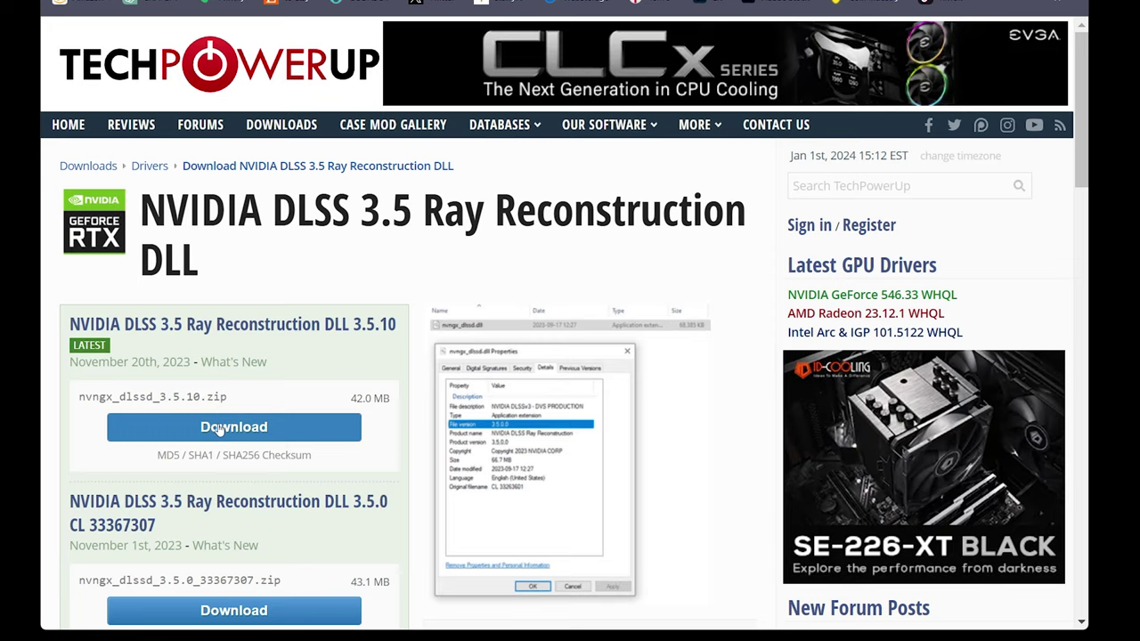
{"action": "left_click", "coordinate": [139, 561]}
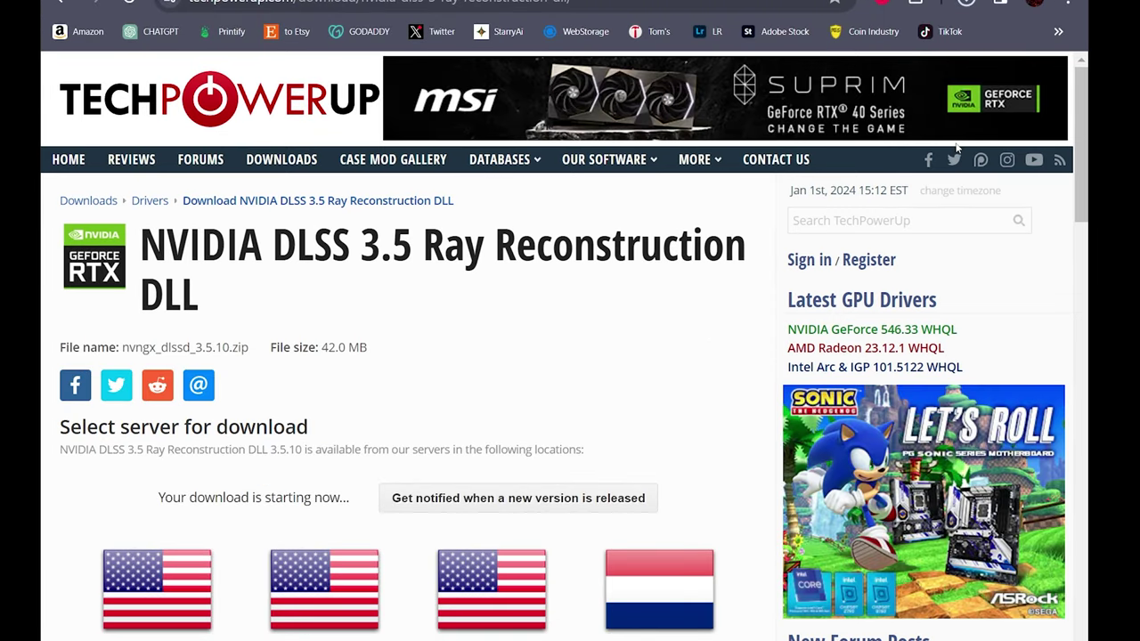
- Extract the downloaded zip into nvngx_dlssd_3.5.10 and open that folder
{"action": "left_click", "coordinate": [976, 10]}
{"action": "left_click", "coordinate": [975, 10]}
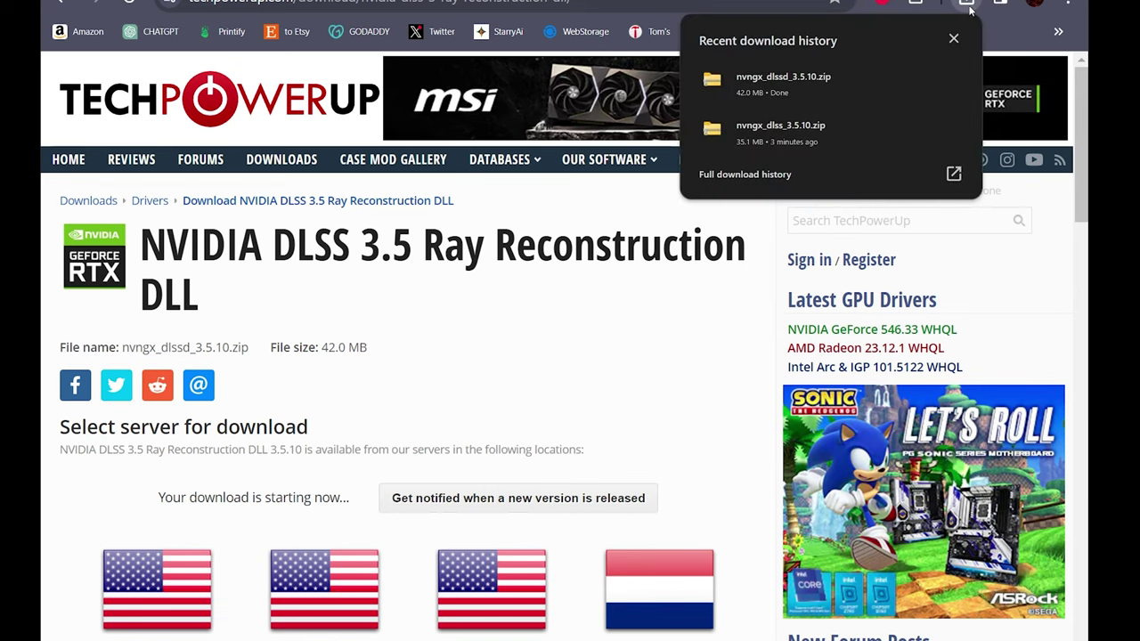
{"action": "left_click", "coordinate": [921, 82]}
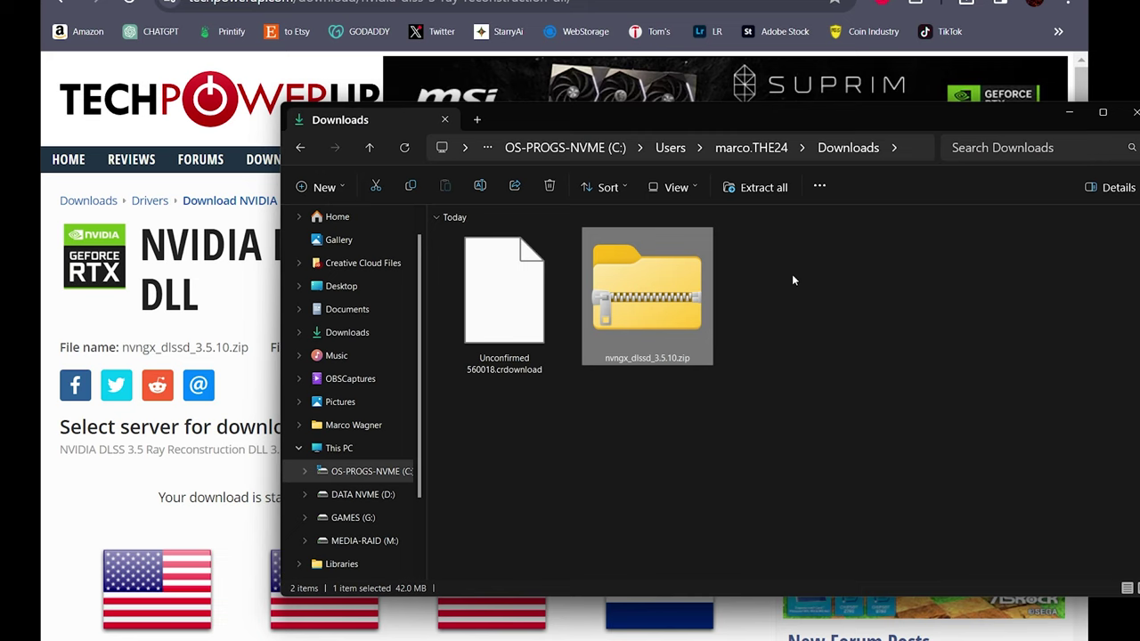
{"action": "right_click", "coordinate": [677, 299]}
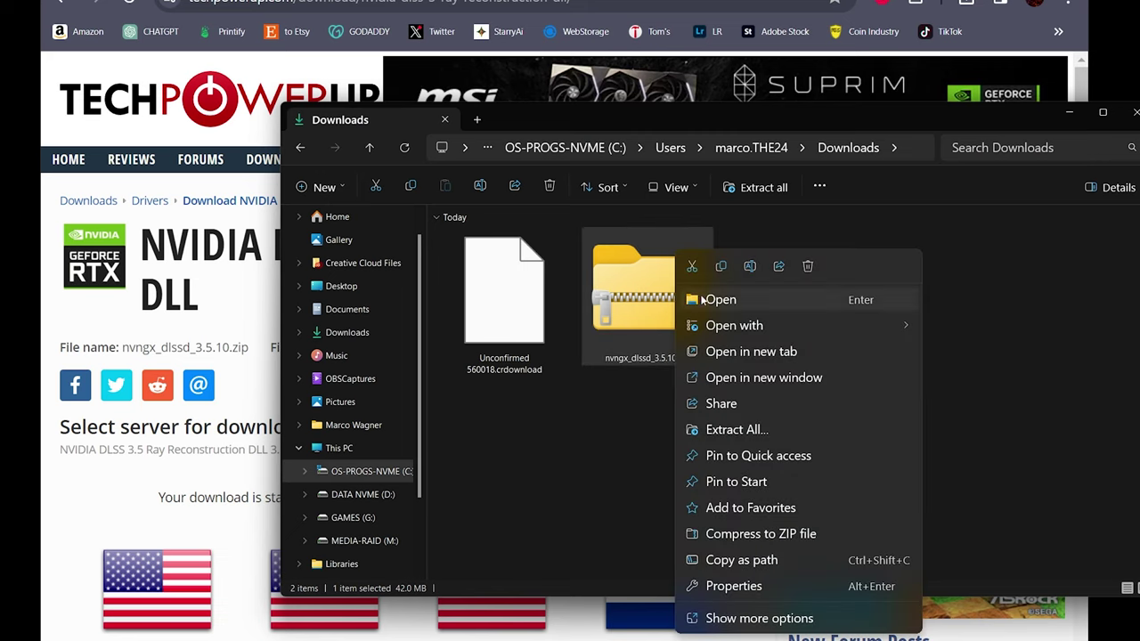
{"action": "left_click", "coordinate": [760, 433]}
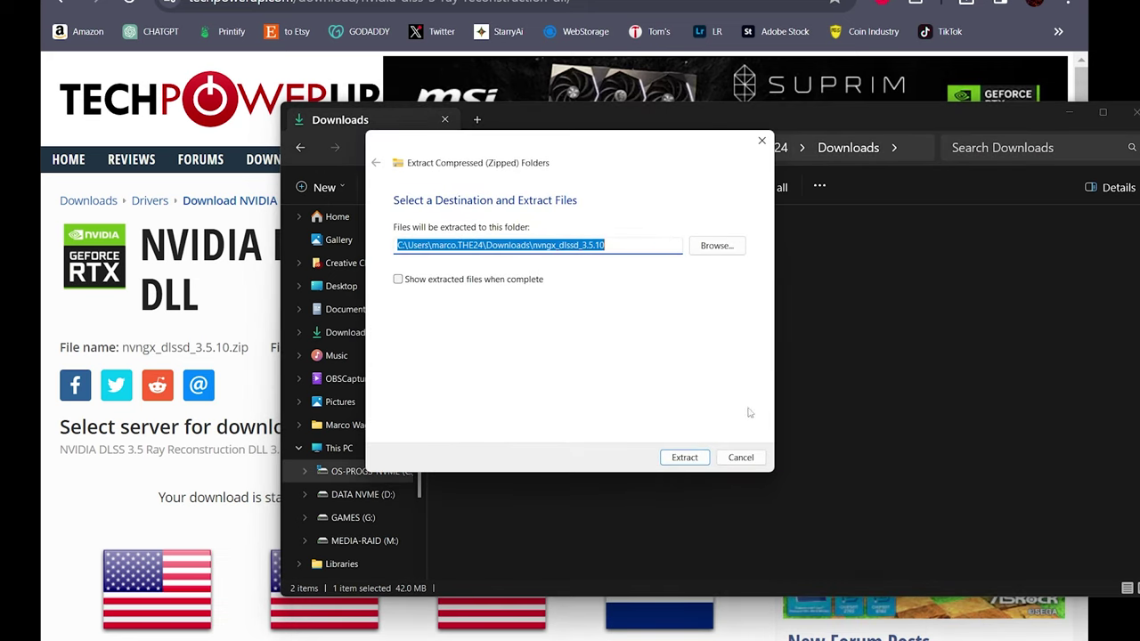
{"action": "left_click", "coordinate": [687, 462]}
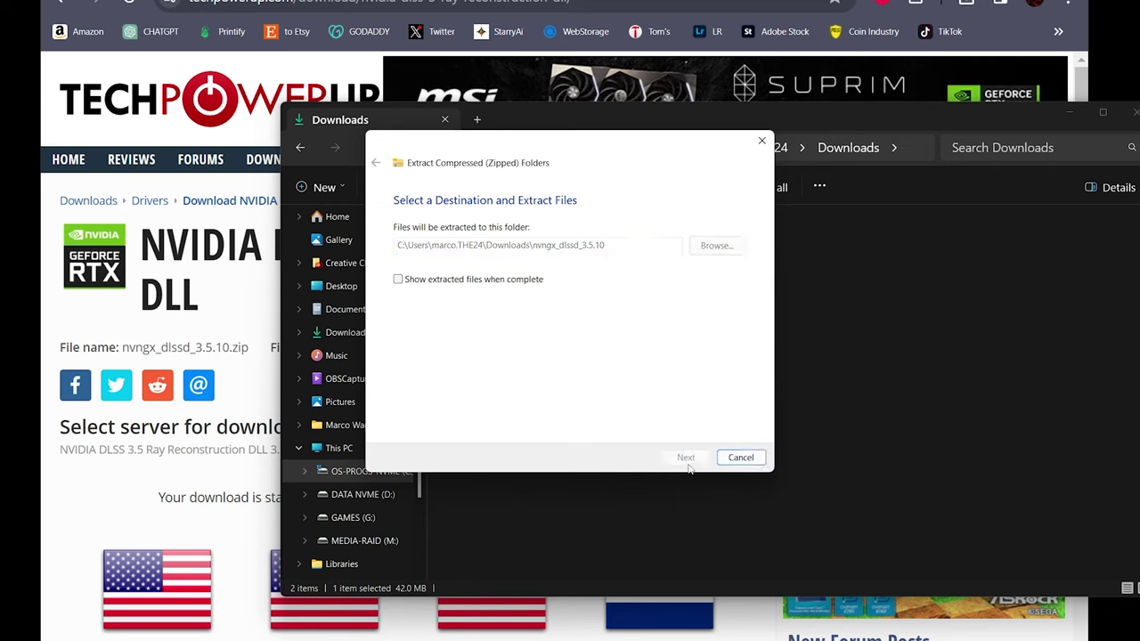
{"action": "left_click", "coordinate": [686, 460]}
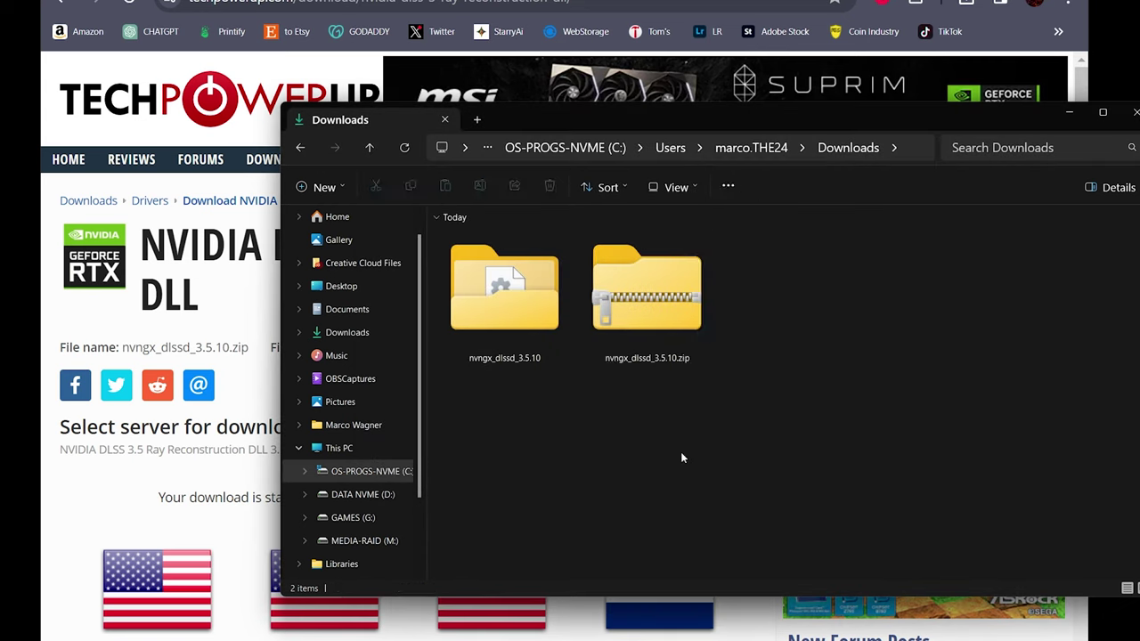
{"action": "double_click", "coordinate": [525, 312]}
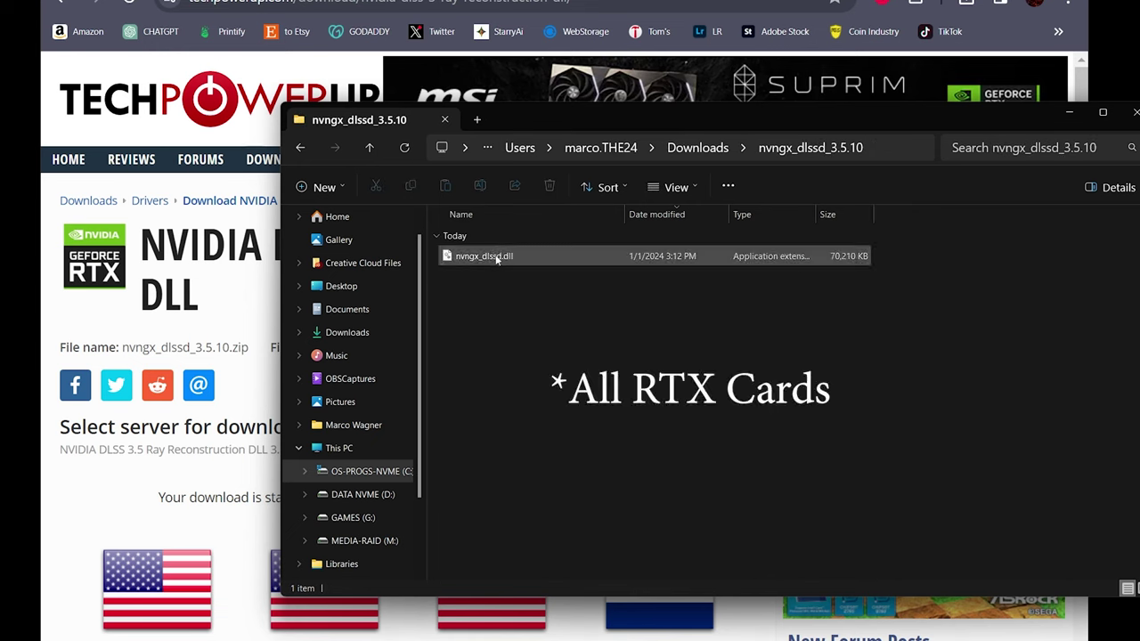
- Confirm in Properties Details that nvngx_dlssd.dll is DLSS Ray Reconstruction 3.5.10.0
{"action": "right_click", "coordinate": [494, 258]}
{"action": "left_click", "coordinate": [546, 437]}
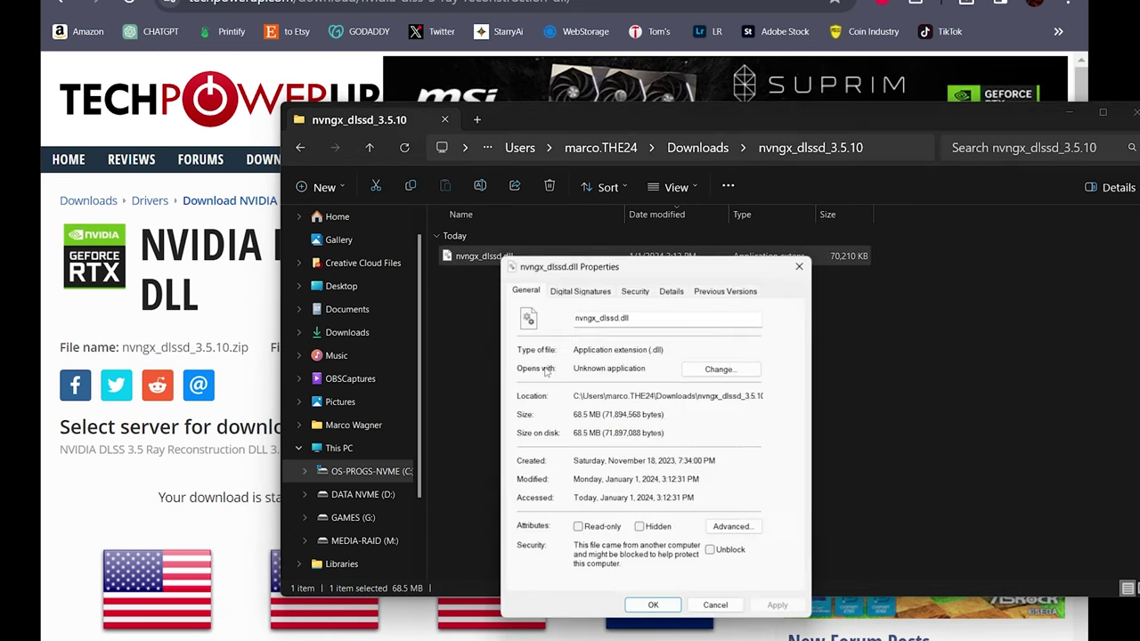
{"action": "left_click", "coordinate": [666, 294]}
{"action": "left_click", "coordinate": [662, 381]}
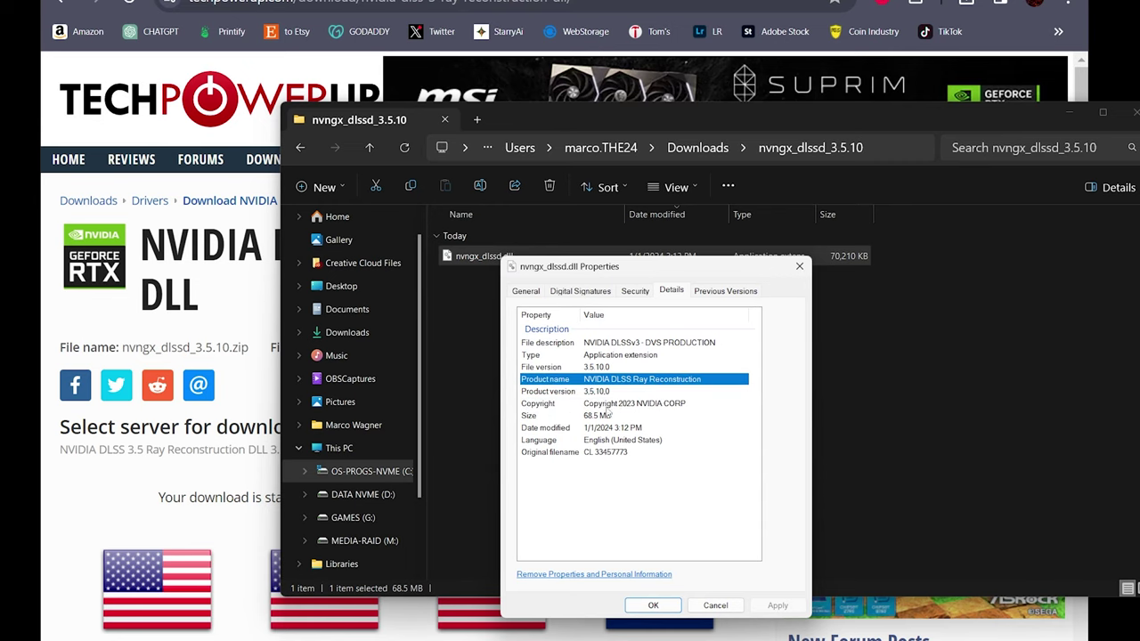
{"action": "left_click", "coordinate": [800, 266]}
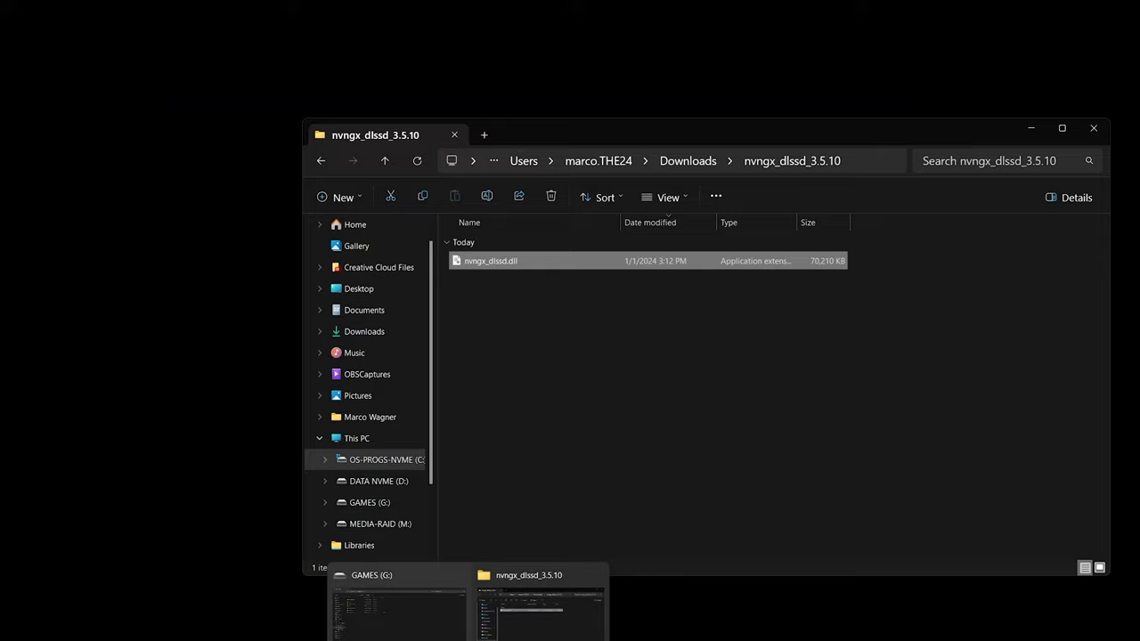
- Search the GAMES (G:) drive for nvngx_dlssd.dll and select the Cyberpunk 2077 result
{"action": "left_click", "coordinate": [401, 605]}
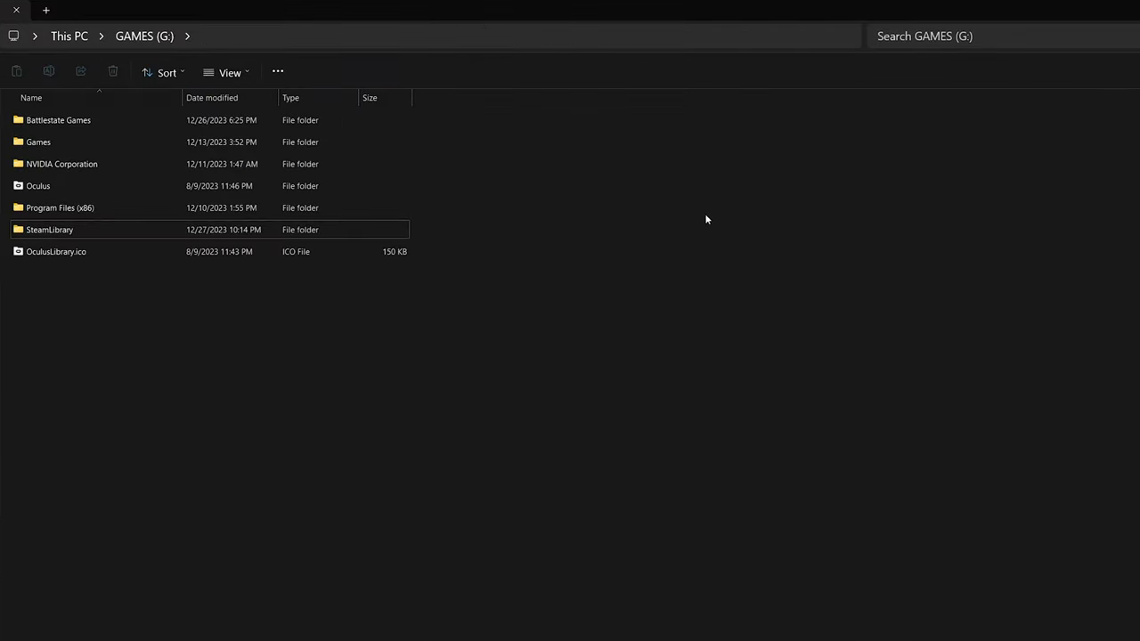
{"action": "key", "text": "alt+Up"}
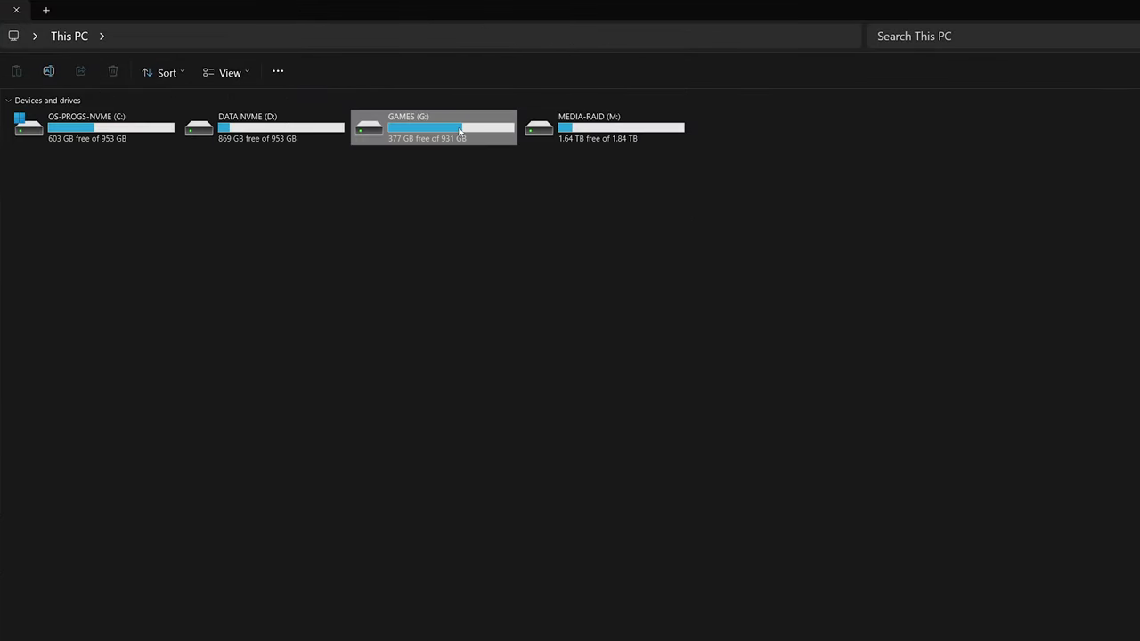
{"action": "double_click", "coordinate": [460, 131]}
{"action": "left_click", "coordinate": [950, 44]}
{"action": "right_click", "coordinate": [953, 42]}
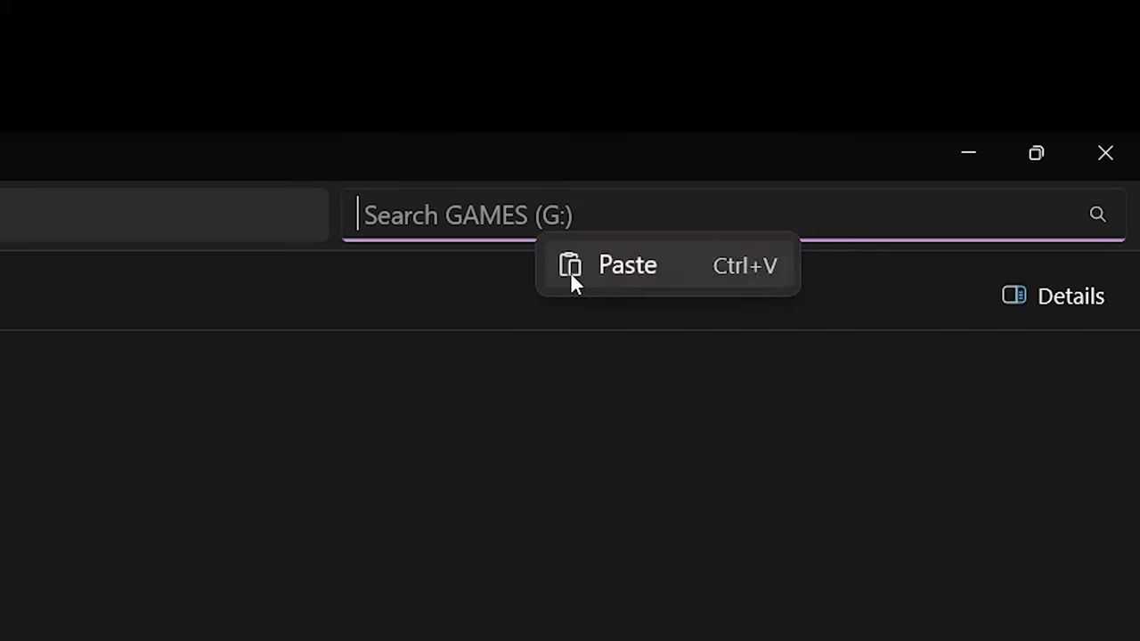
{"action": "left_click", "coordinate": [971, 62]}
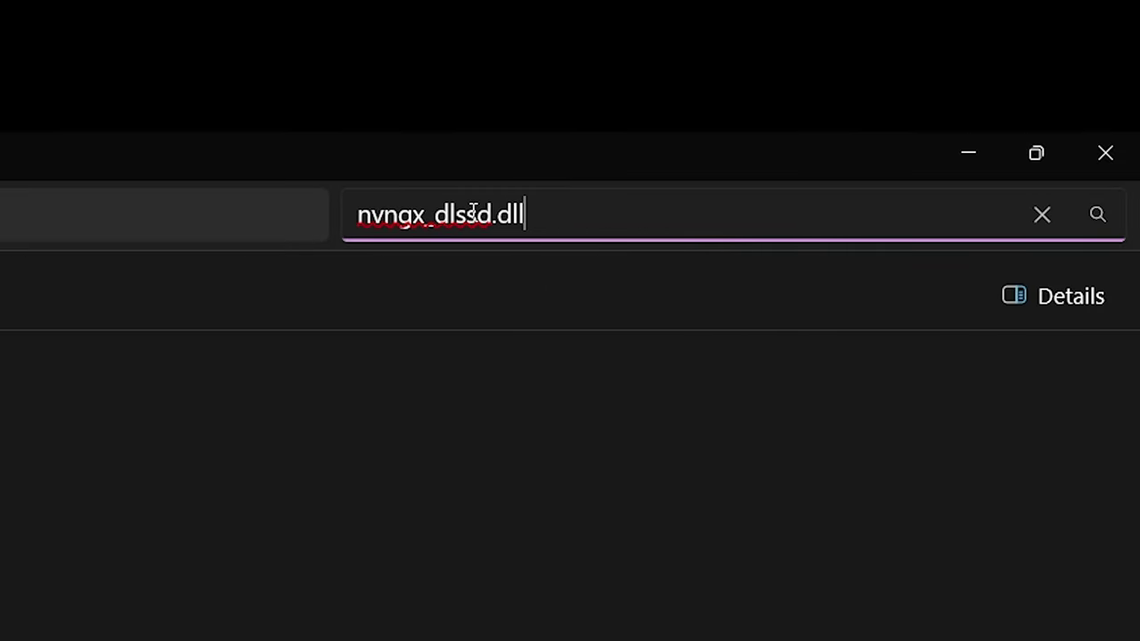
{"action": "left_click_drag", "start_coordinate": [478, 214], "coordinate": [496, 223]}
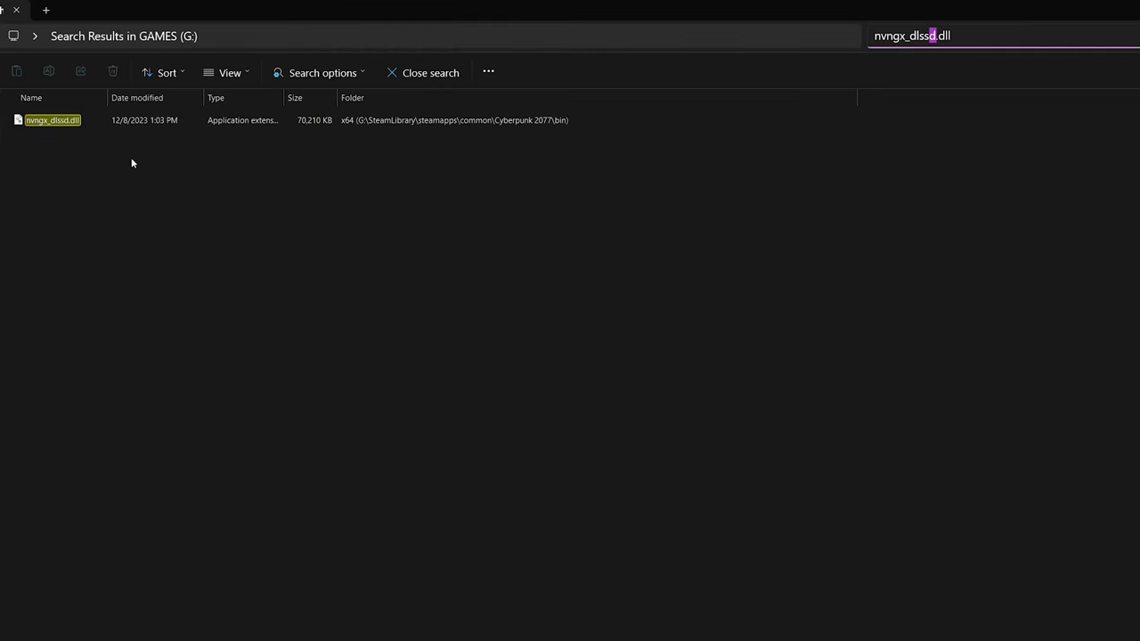
{"action": "left_click", "coordinate": [69, 124]}
{"action": "right_click", "coordinate": [63, 125]}
- Rename Cyberpunk 2077's old nvngx_dlssd.dll to nvngx_dlssd.dll.backup in its bin\x64 folder
{"action": "left_click", "coordinate": [138, 218]}
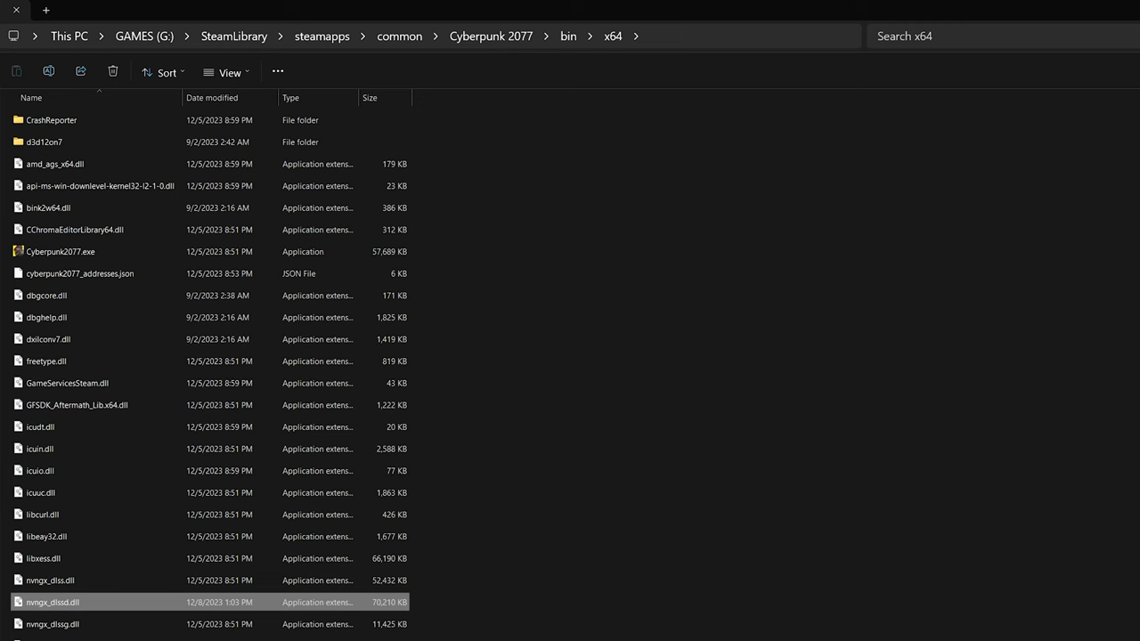
{"action": "scroll", "coordinate": [132, 512], "scroll_direction": "down", "scroll_amount": 3}
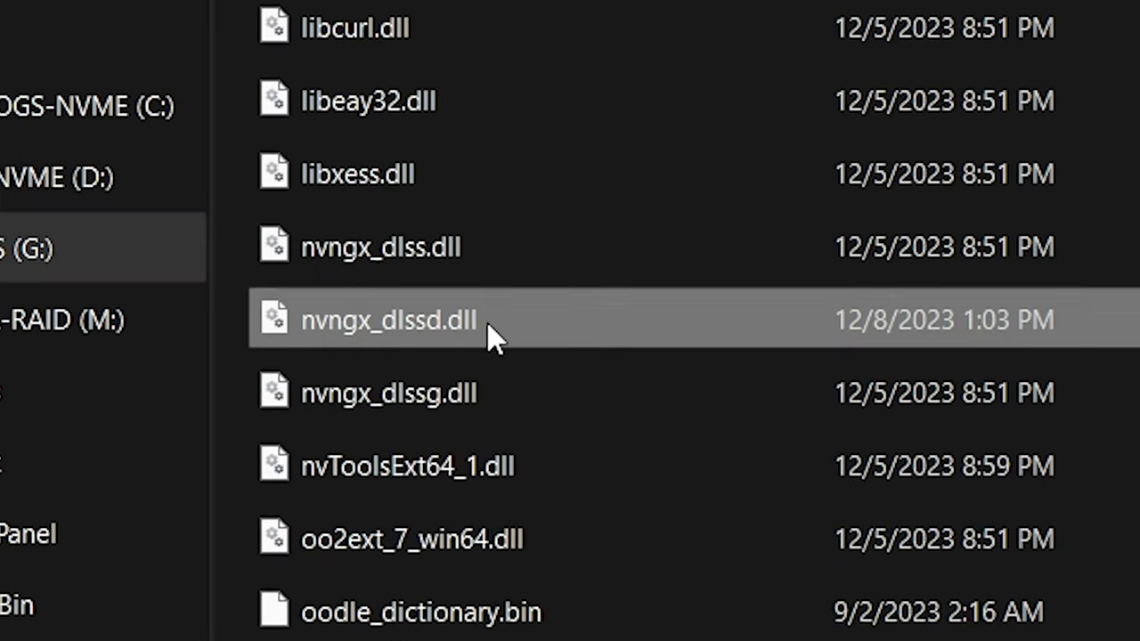
{"action": "key", "text": "F2"}
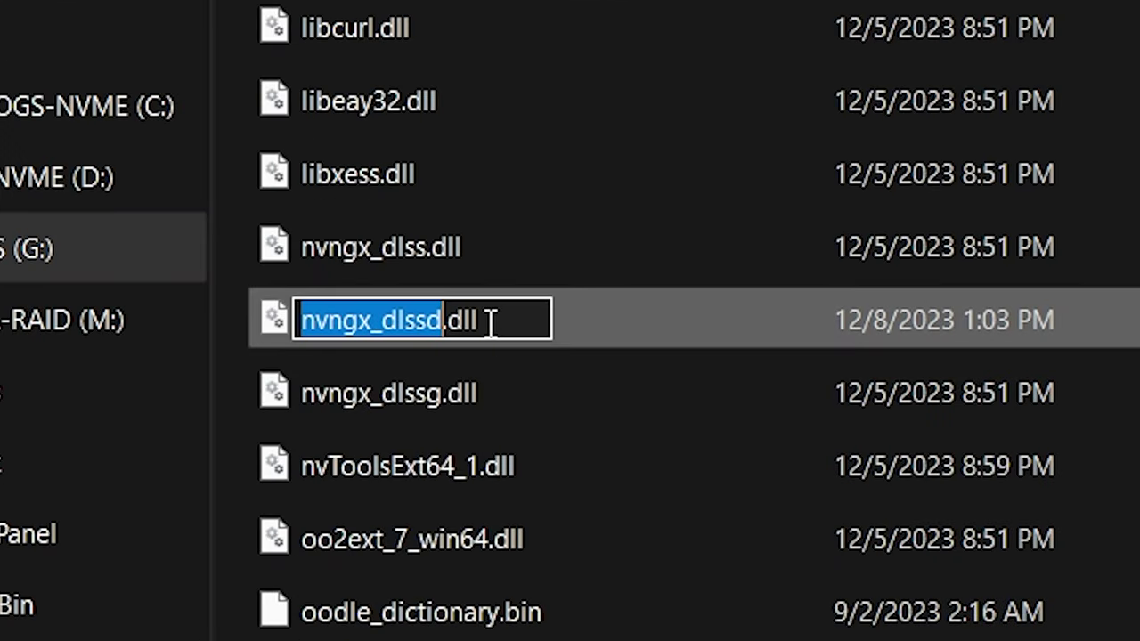
{"action": "left_click", "coordinate": [501, 322]}
{"action": "type", "text": ".backlup"}
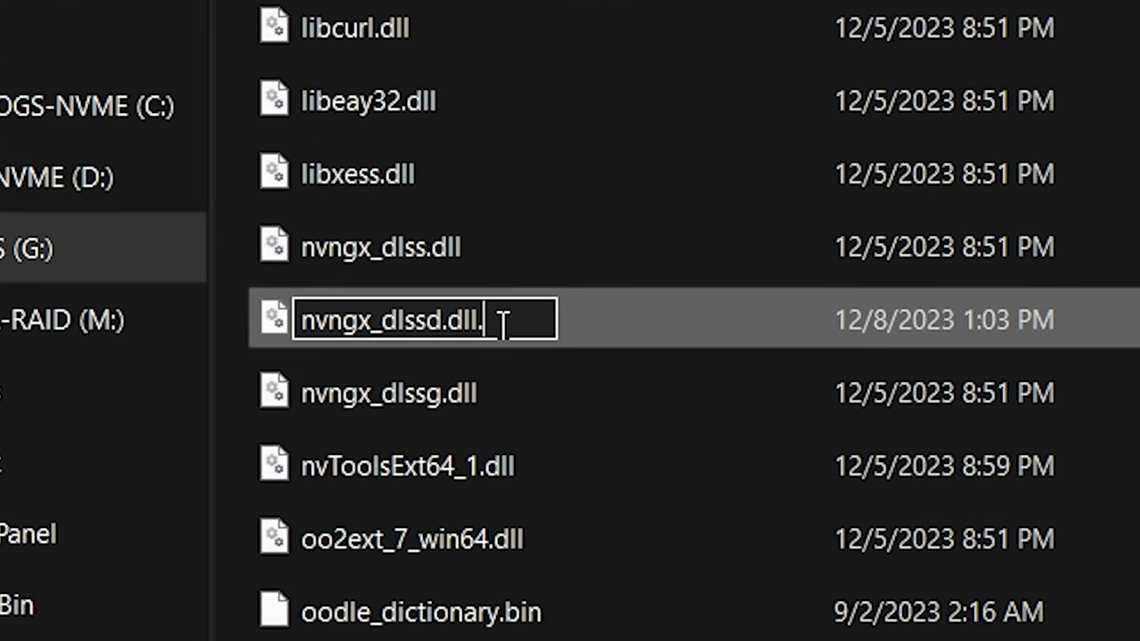
{"action": "key", "text": "BackSpace"}
{"action": "key", "text": "BackSpace"}
{"action": "key", "text": "BackSpace"}
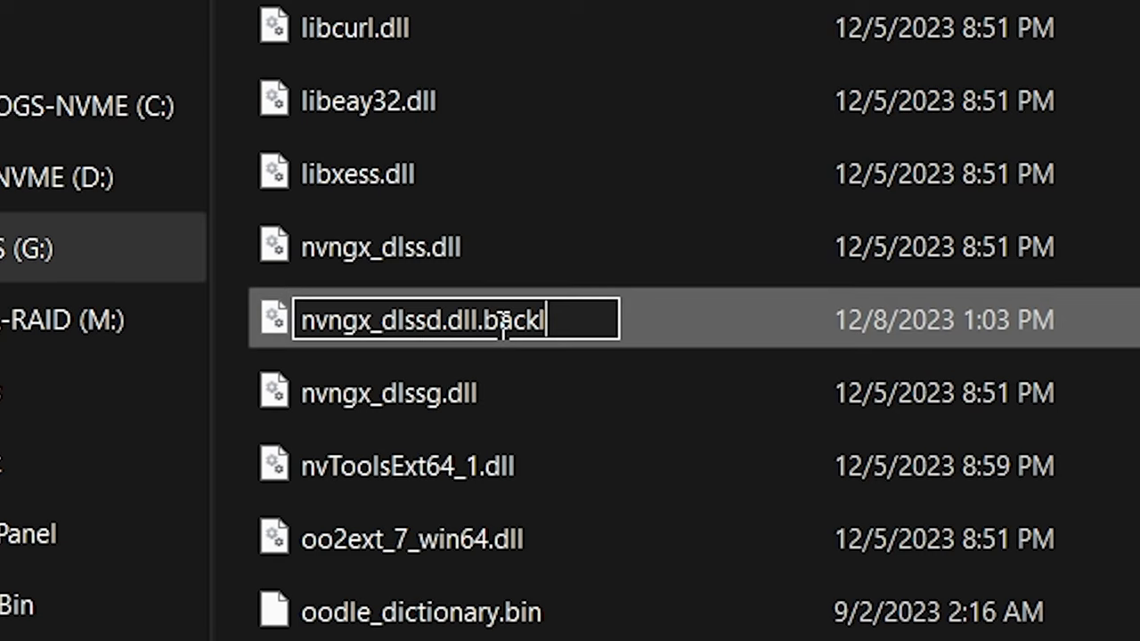
{"action": "type", "text": "up"}
{"action": "key", "text": "Return"}
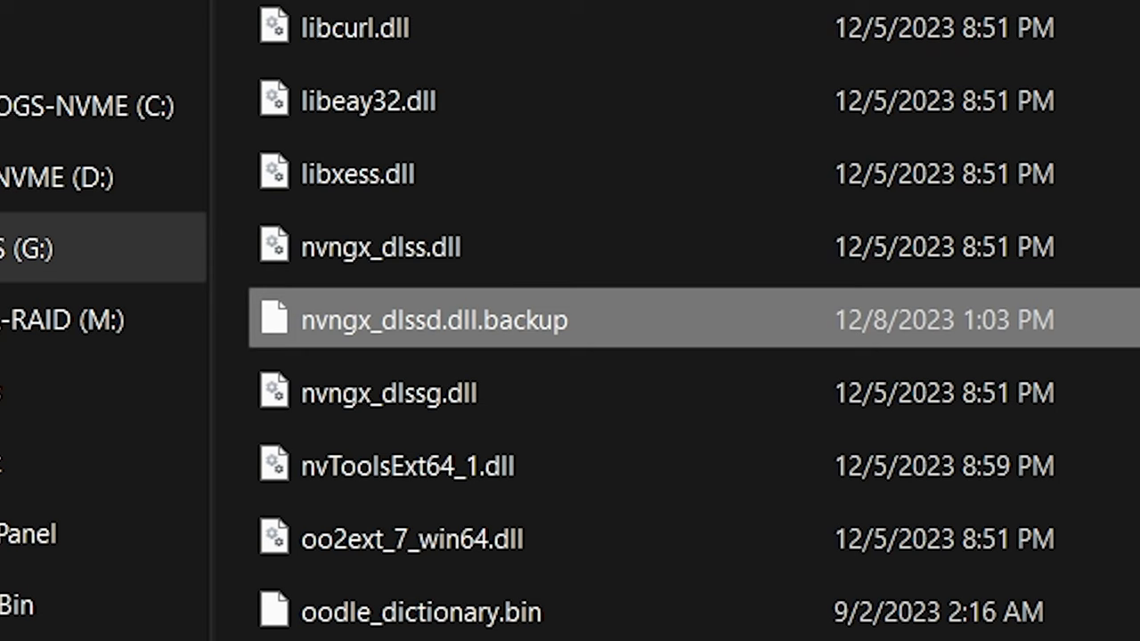
- Copy the new nvngx_dlssd.dll into the bin\x64 folder
{"action": "key", "text": "alt+Tab"}
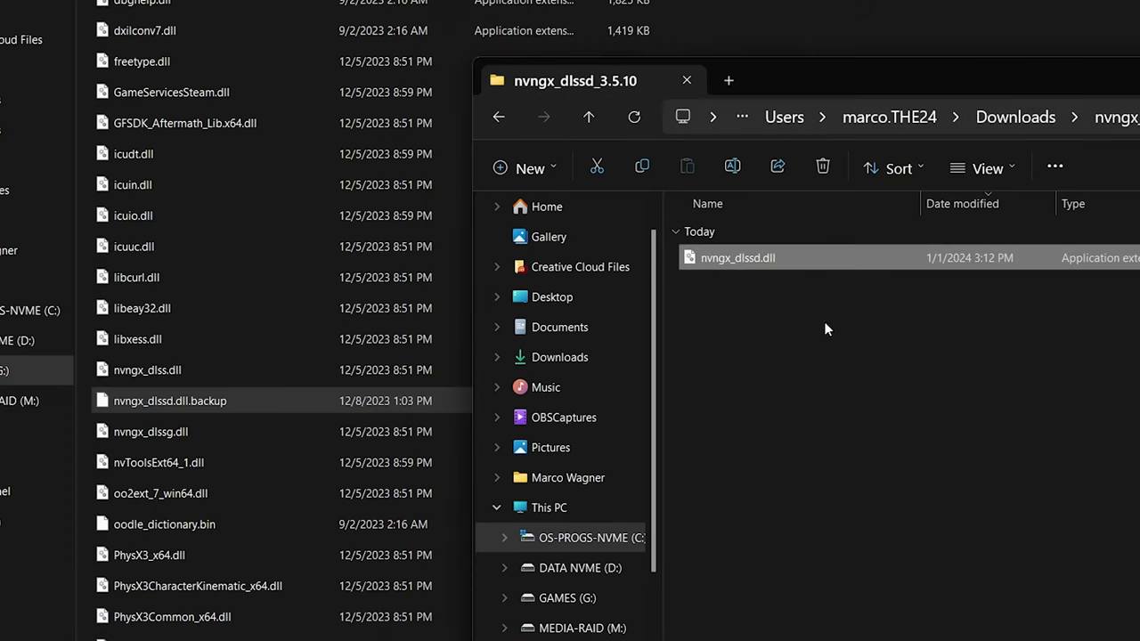
{"action": "left_click_drag", "start_coordinate": [751, 253], "coordinate": [273, 273]}
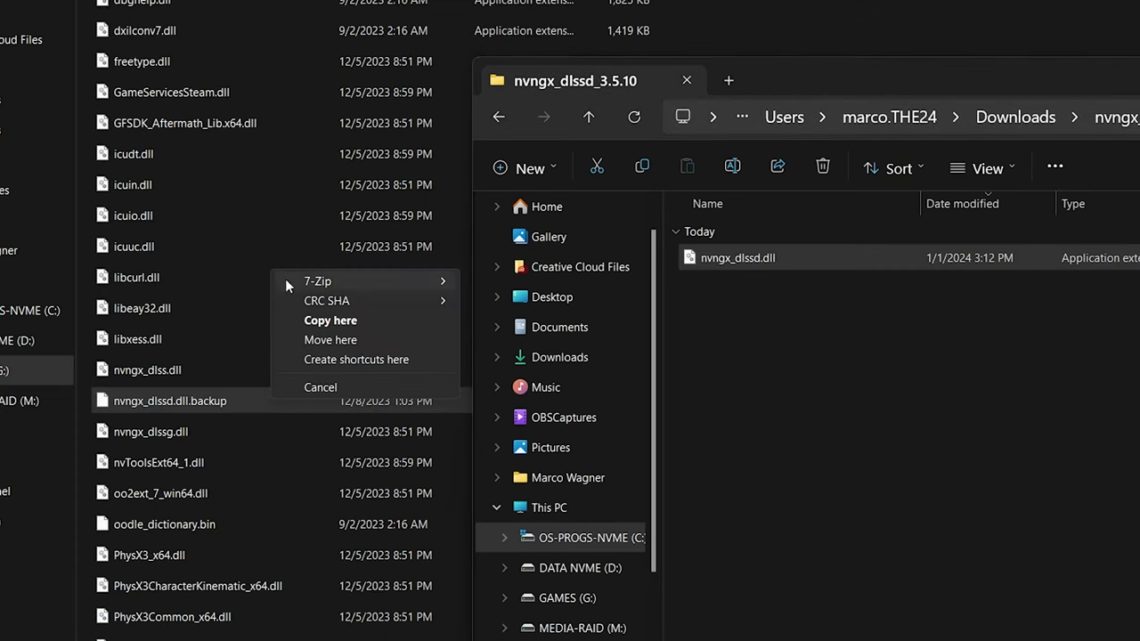
{"action": "left_click", "coordinate": [330, 320]}
{"action": "scroll", "coordinate": [267, 310], "scroll_direction": "down", "scroll_amount": 5}
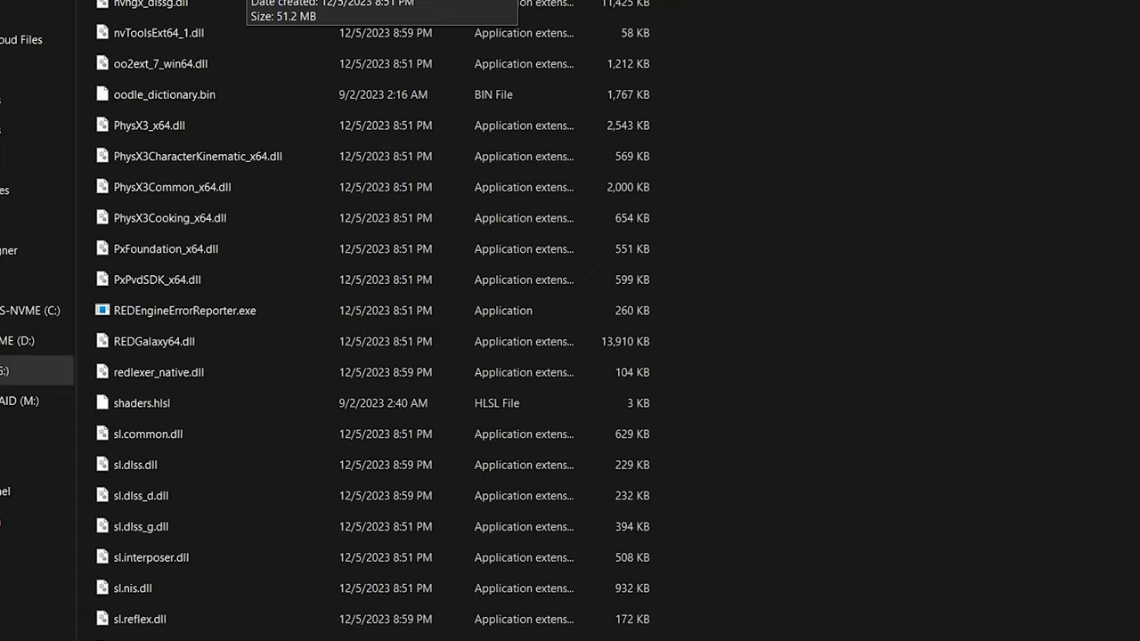
{"action": "scroll", "coordinate": [282, 338], "scroll_direction": "down", "scroll_amount": 5}
- Verify in Properties Details that the copied nvngx_dlssd.dll is version 3.5.10.0
{"action": "left_click", "coordinate": [281, 337]}
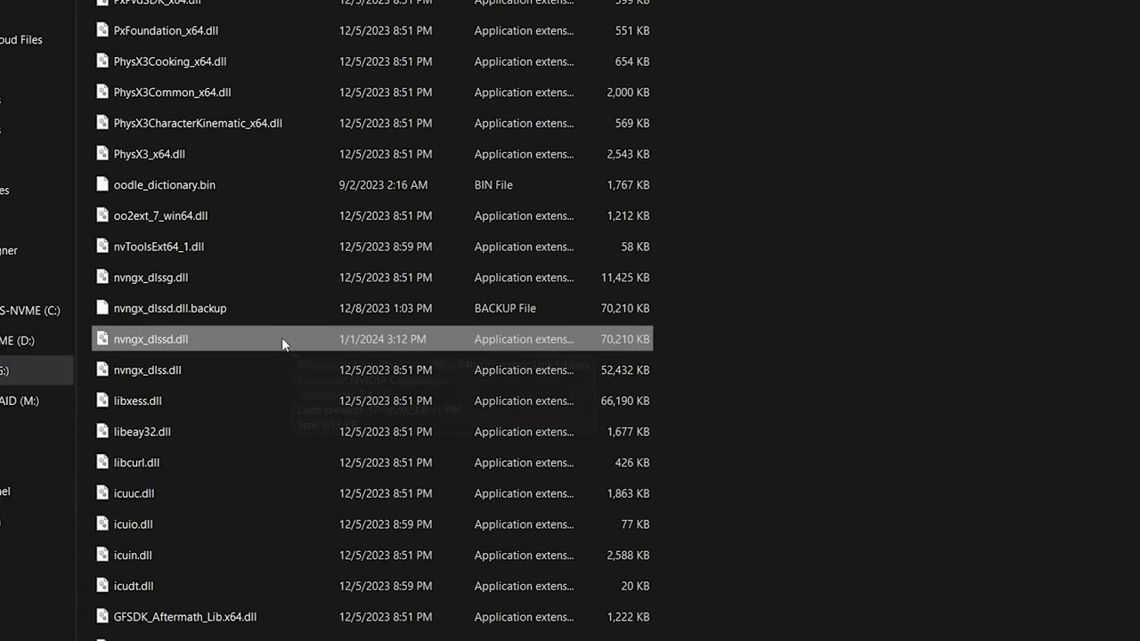
{"action": "right_click", "coordinate": [178, 336]}
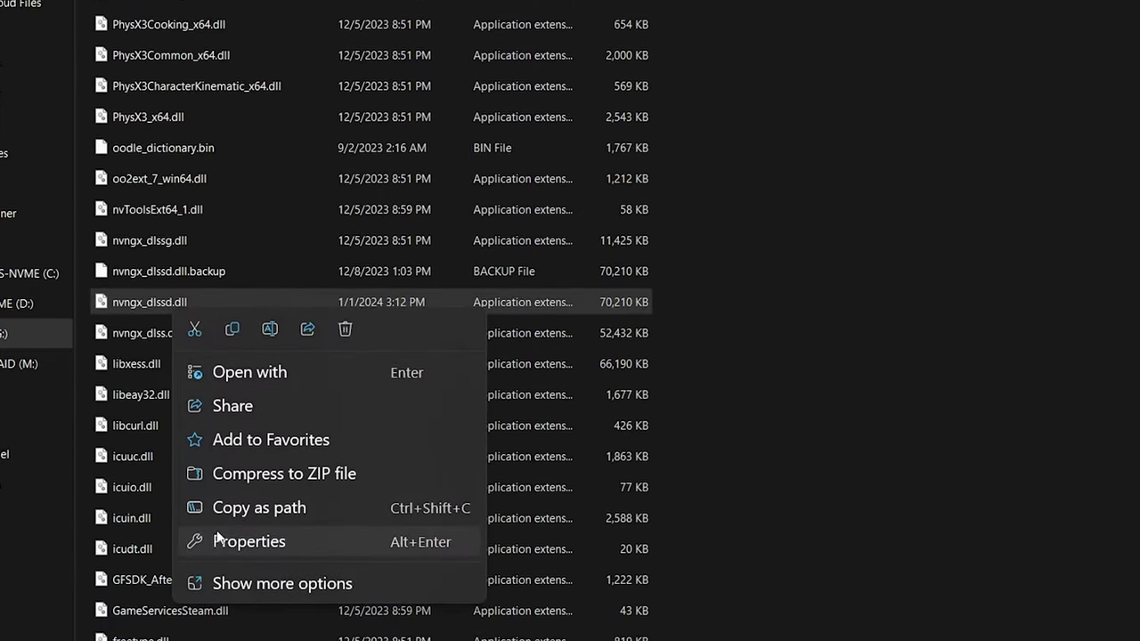
{"action": "left_click", "coordinate": [223, 570]}
{"action": "left_click", "coordinate": [400, 322]}
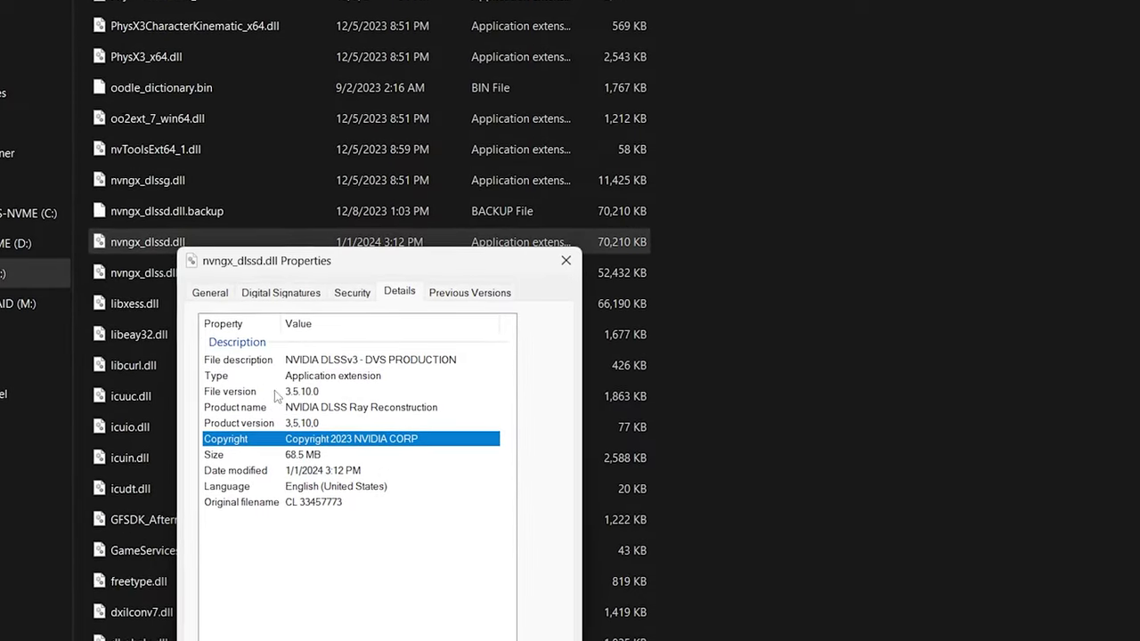
{"action": "left_click", "coordinate": [565, 231]}
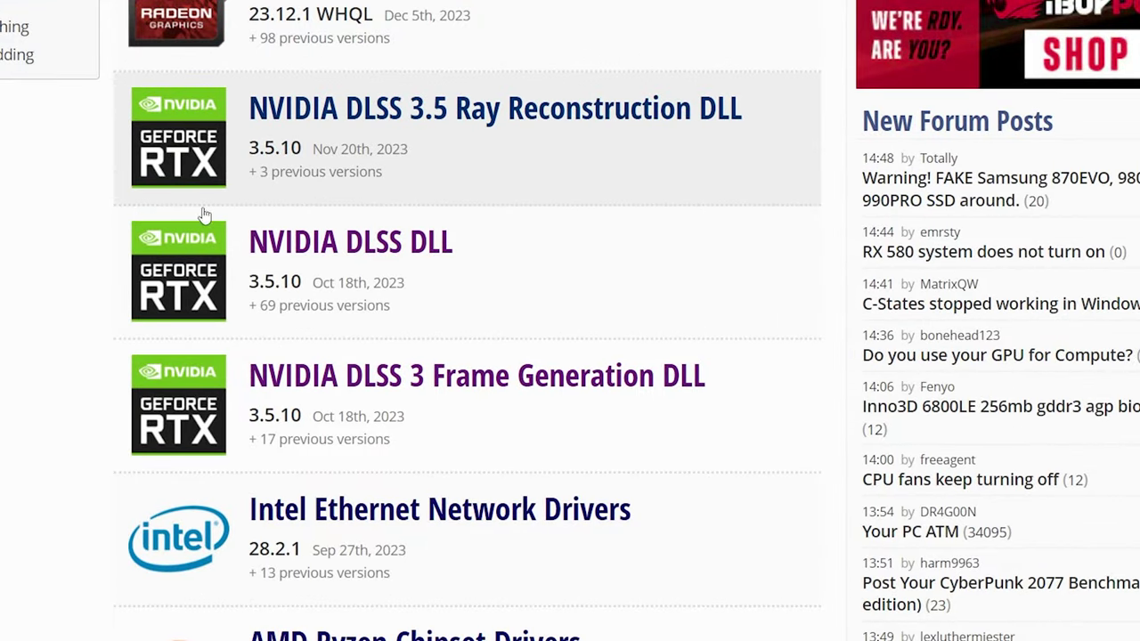
- On the DLSS 3 Frame Generation DLL page, copy the file name nvngx_dlssg.dll from the description
{"action": "left_click", "coordinate": [329, 383]}
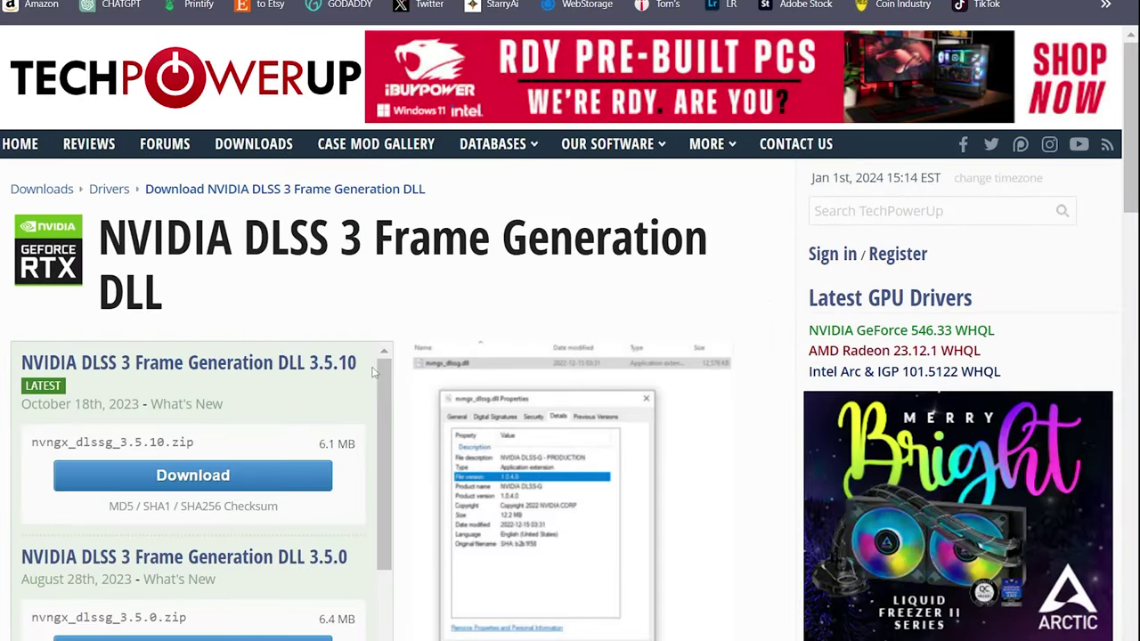
{"action": "scroll", "coordinate": [540, 543], "scroll_direction": "down", "scroll_amount": 6}
{"action": "scroll", "coordinate": [540, 545], "scroll_direction": "down", "scroll_amount": 2}
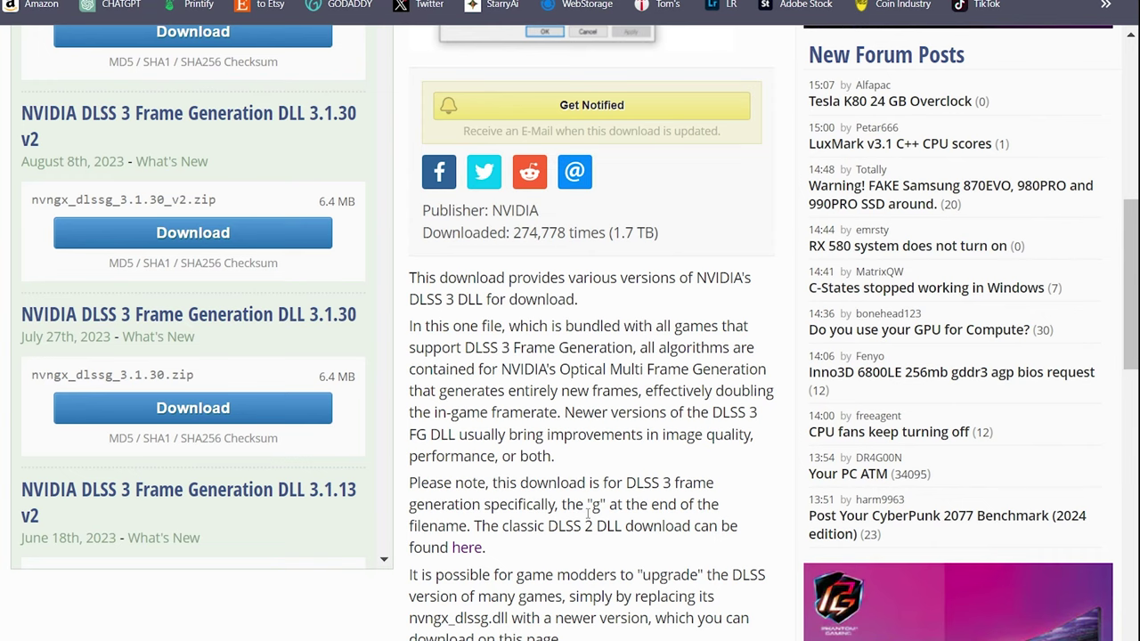
{"action": "scroll", "coordinate": [597, 505], "scroll_direction": "down", "scroll_amount": 4}
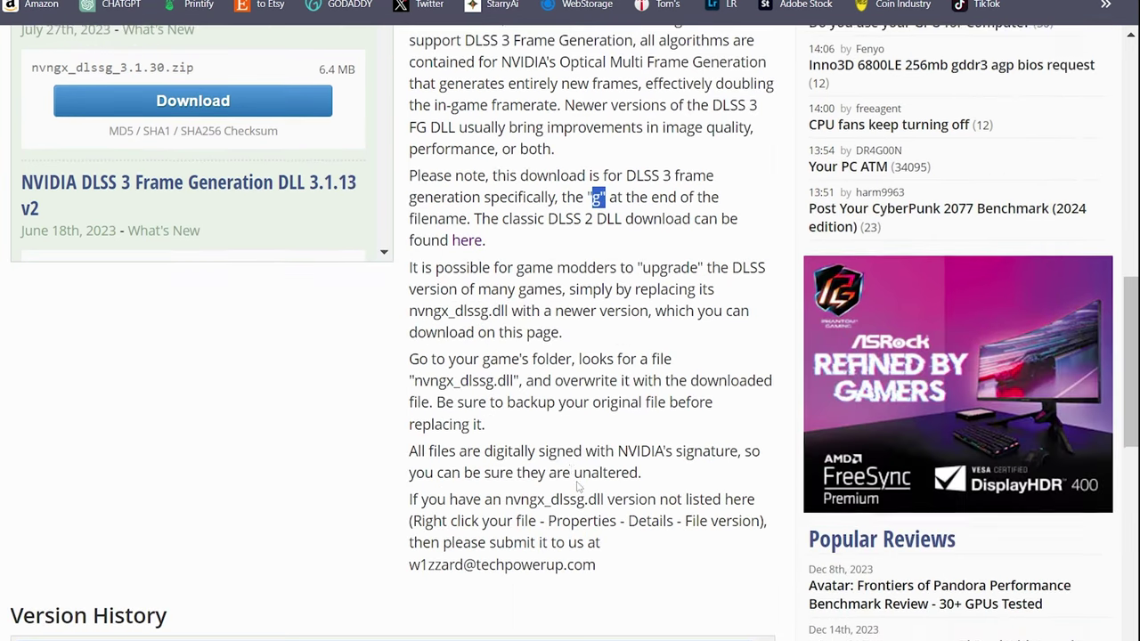
{"action": "left_click_drag", "start_coordinate": [414, 379], "coordinate": [515, 379]}
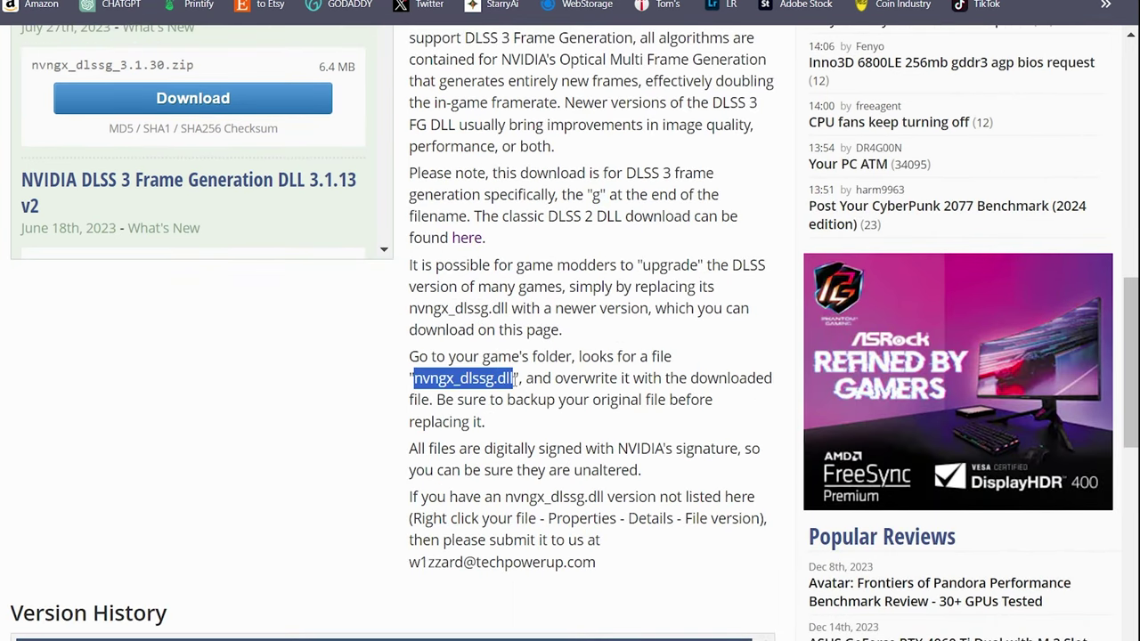
{"action": "right_click", "coordinate": [507, 377]}
{"action": "left_click", "coordinate": [533, 399]}
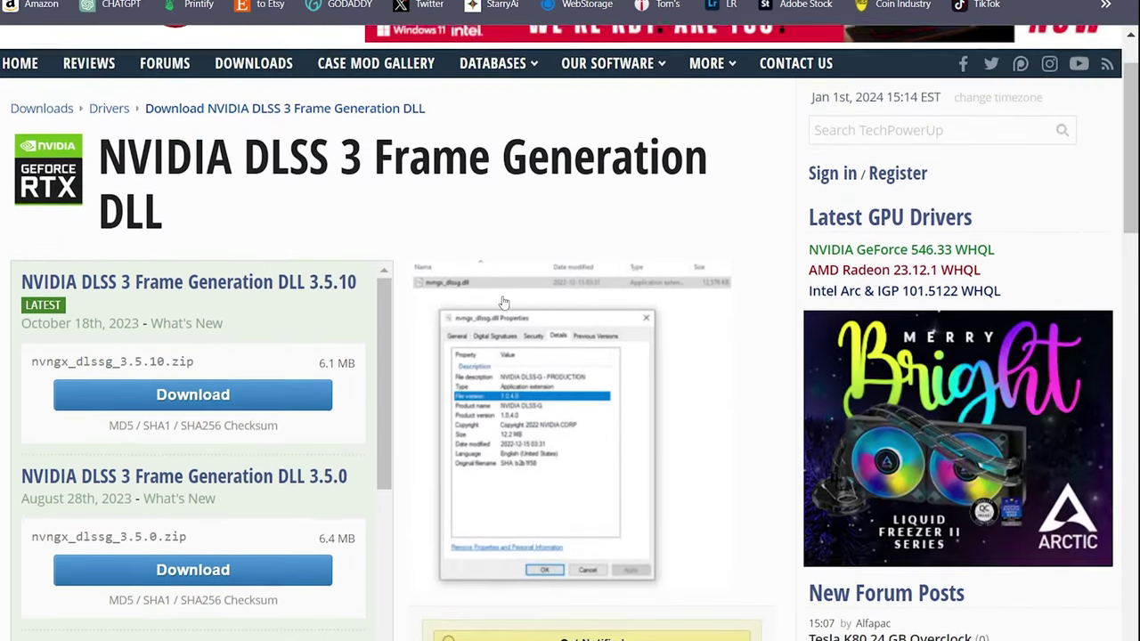
- Download the Frame Generation DLL 3.5.10 zip from a US server
{"action": "scroll", "coordinate": [503, 303], "scroll_direction": "up", "scroll_amount": 1}
{"action": "left_click", "coordinate": [179, 479]}
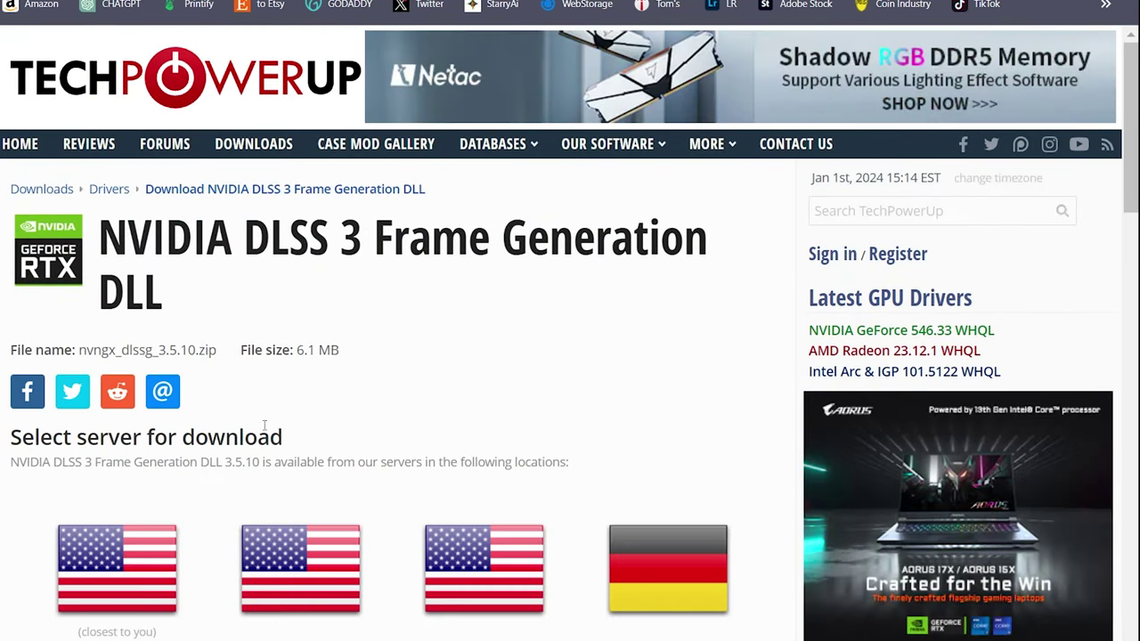
{"action": "left_click", "coordinate": [117, 563]}
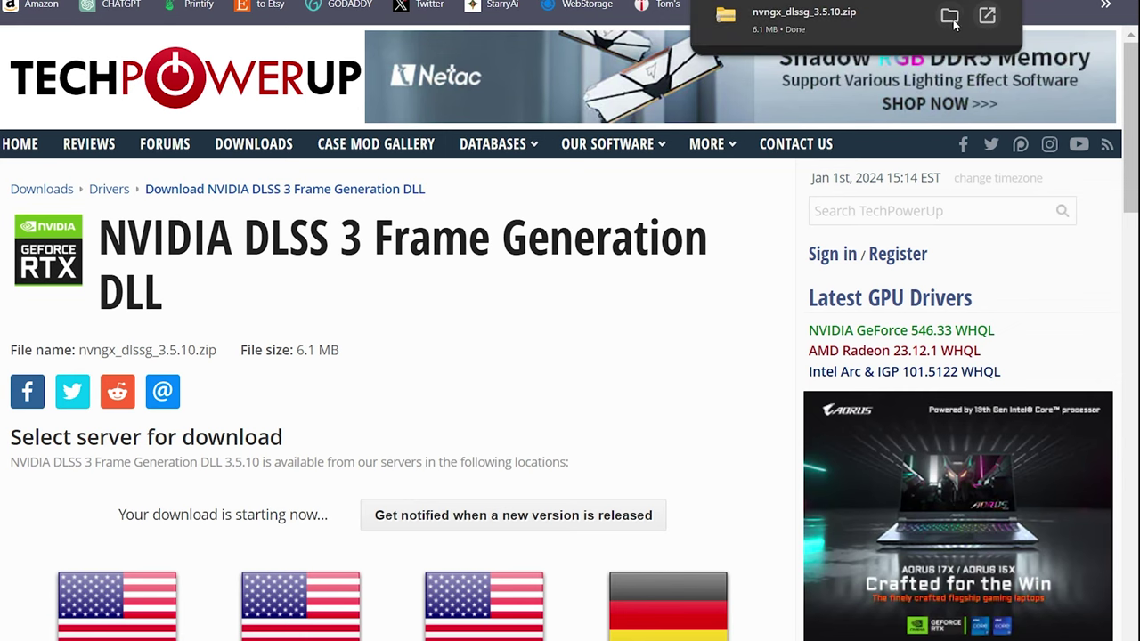
- Extract the nvngx_dlssg_3.5.10 zip into Downloads and open the extracted folder
{"action": "left_click", "coordinate": [949, 15]}
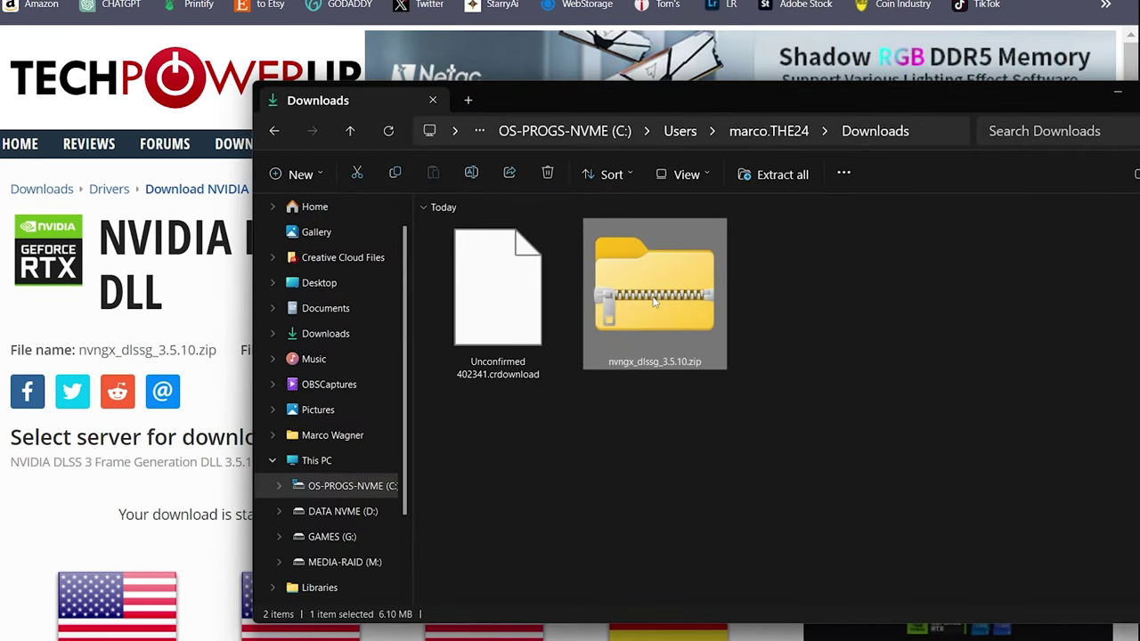
{"action": "right_click", "coordinate": [654, 303]}
{"action": "left_click", "coordinate": [746, 438]}
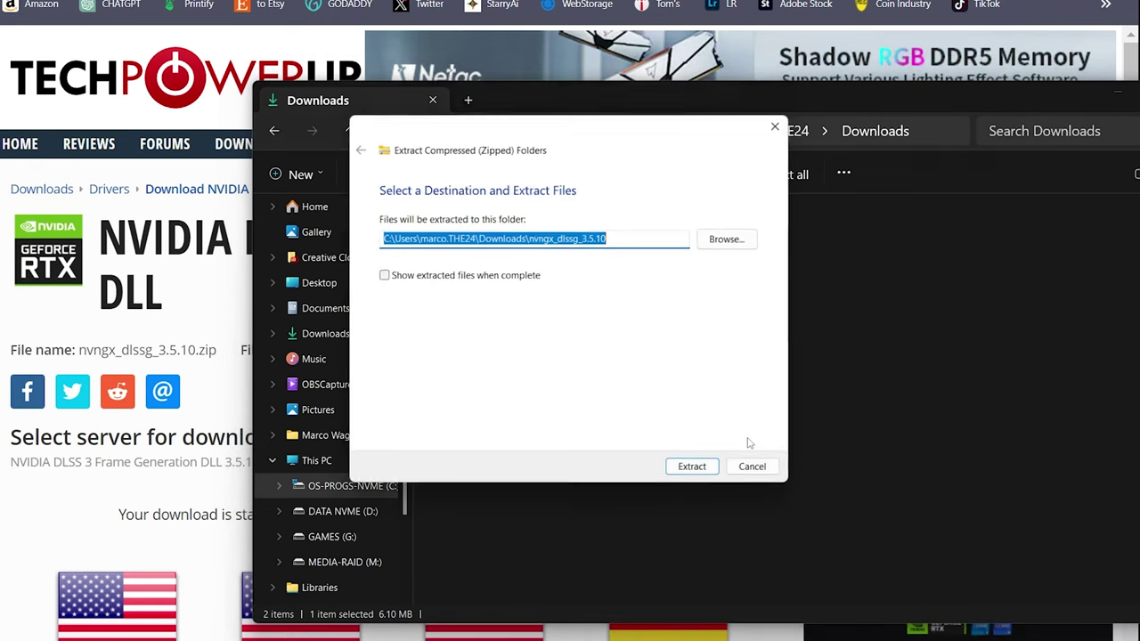
{"action": "left_click", "coordinate": [704, 467]}
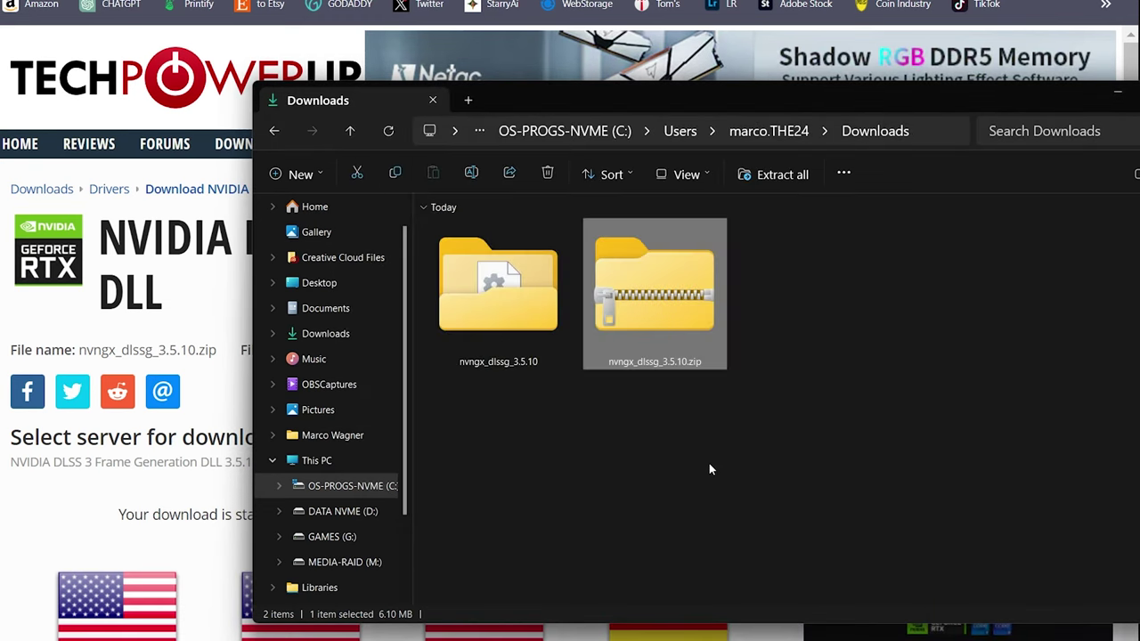
{"action": "double_click", "coordinate": [512, 321]}
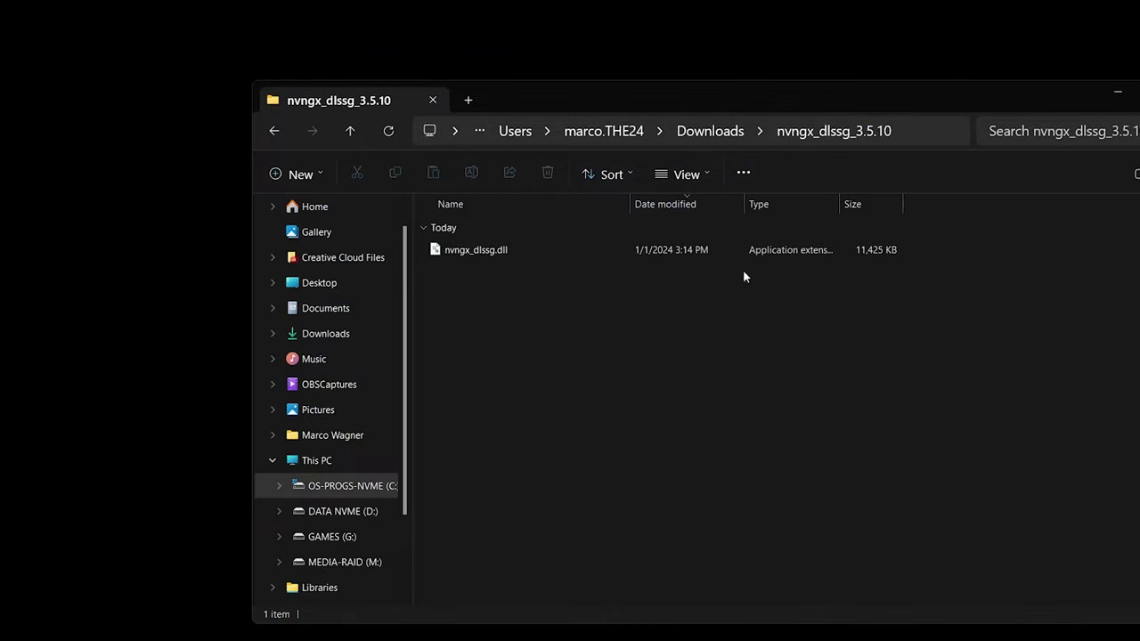
- Check in Properties > Details that nvngx_dlssg.dll is version 3.5.10.0, then cancel
{"action": "left_click", "coordinate": [476, 248]}
{"action": "right_click", "coordinate": [476, 248]}
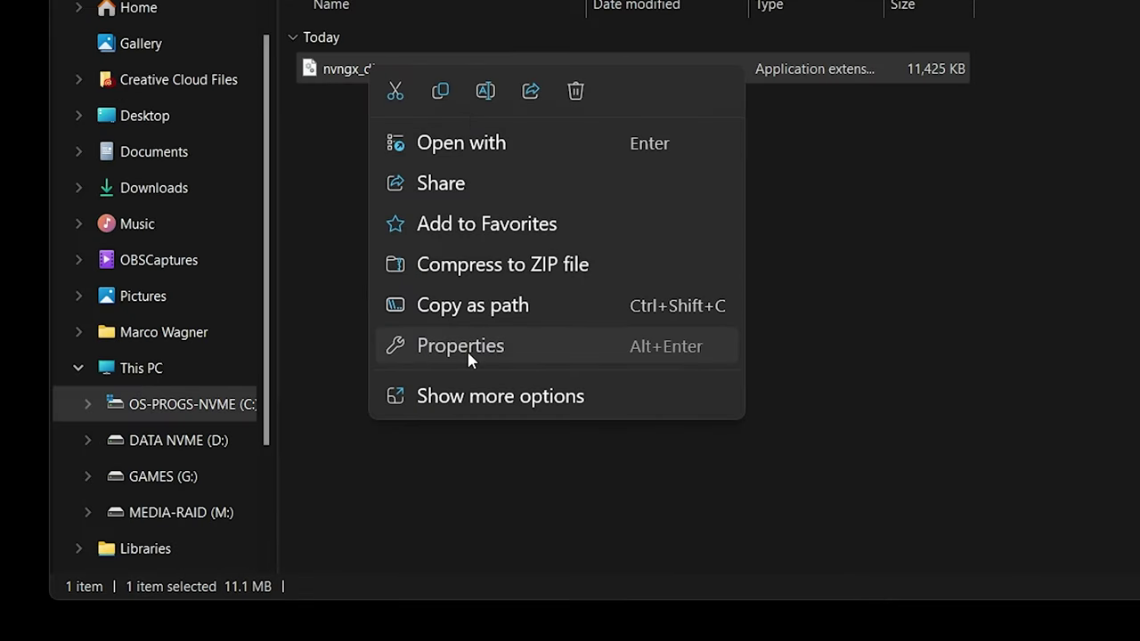
{"action": "left_click", "coordinate": [460, 347]}
{"action": "left_click", "coordinate": [643, 119]}
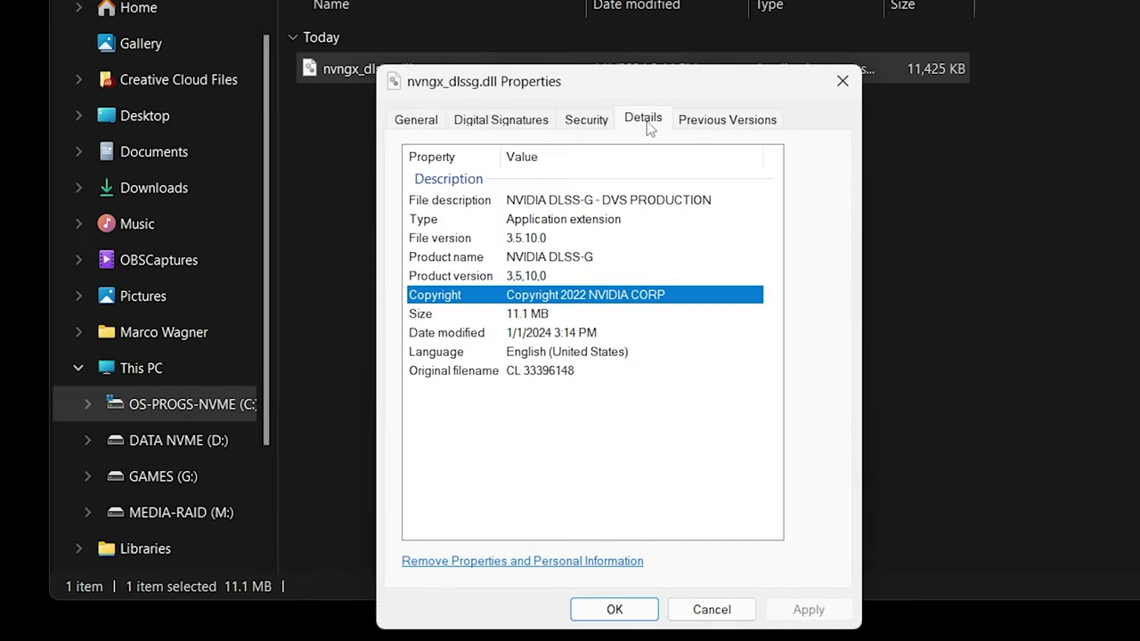
{"action": "left_click", "coordinate": [555, 260]}
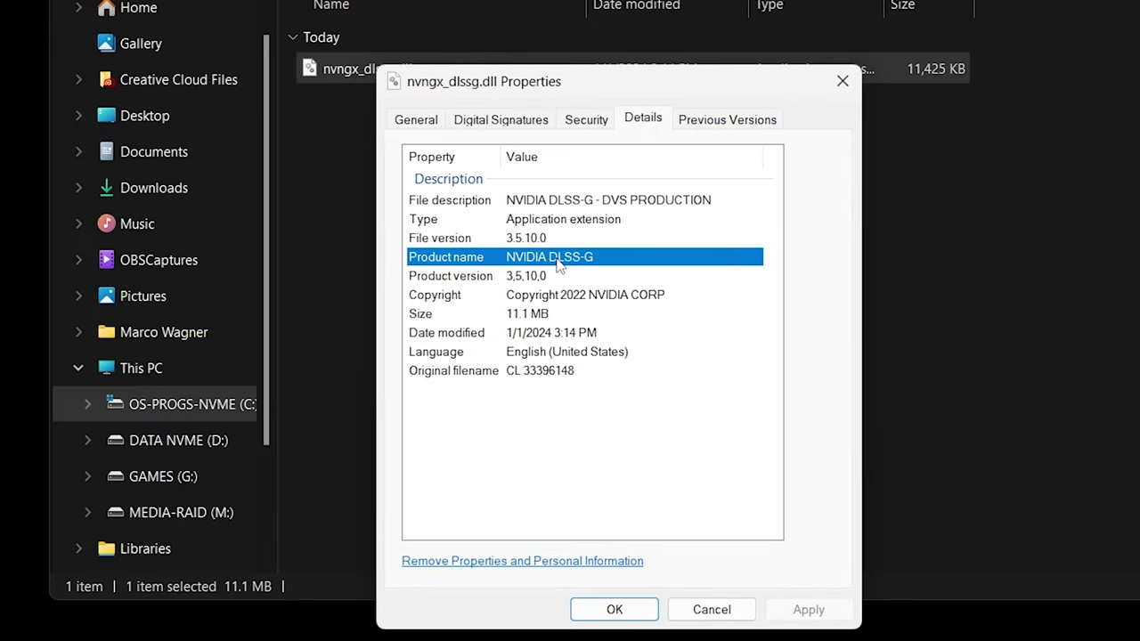
{"action": "left_click", "coordinate": [535, 278]}
{"action": "left_click", "coordinate": [700, 610]}
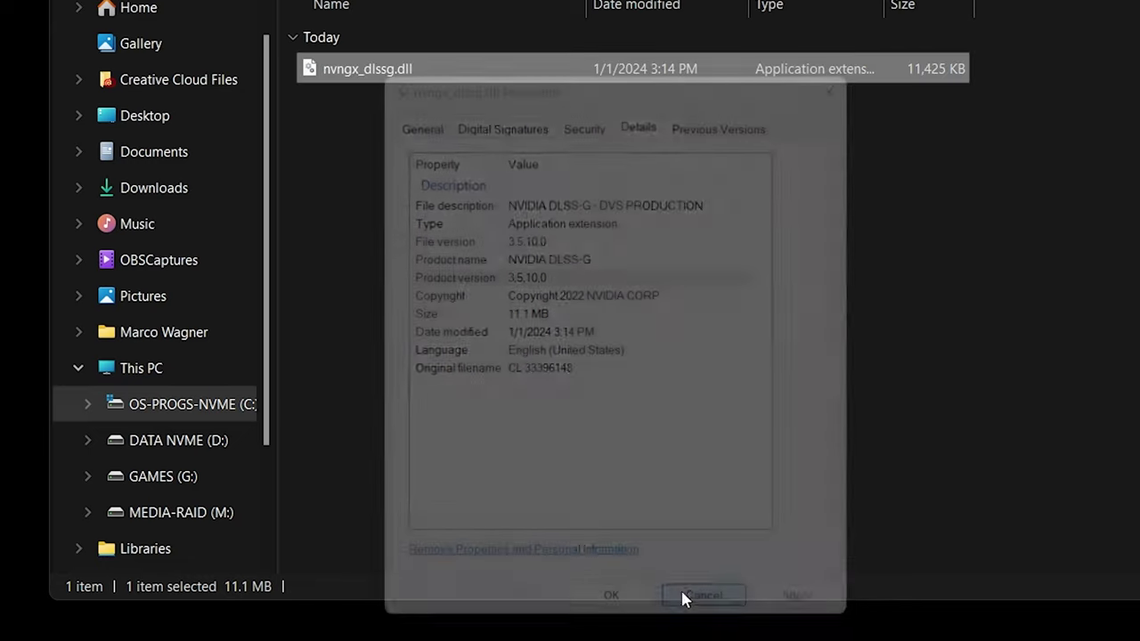
- Search GAMES (G:) for nvngx_dlssg.dll and open the Escape From Tarkov copy's folder
{"action": "mouse_move", "coordinate": [329, 638]}
{"action": "left_click", "coordinate": [214, 618]}
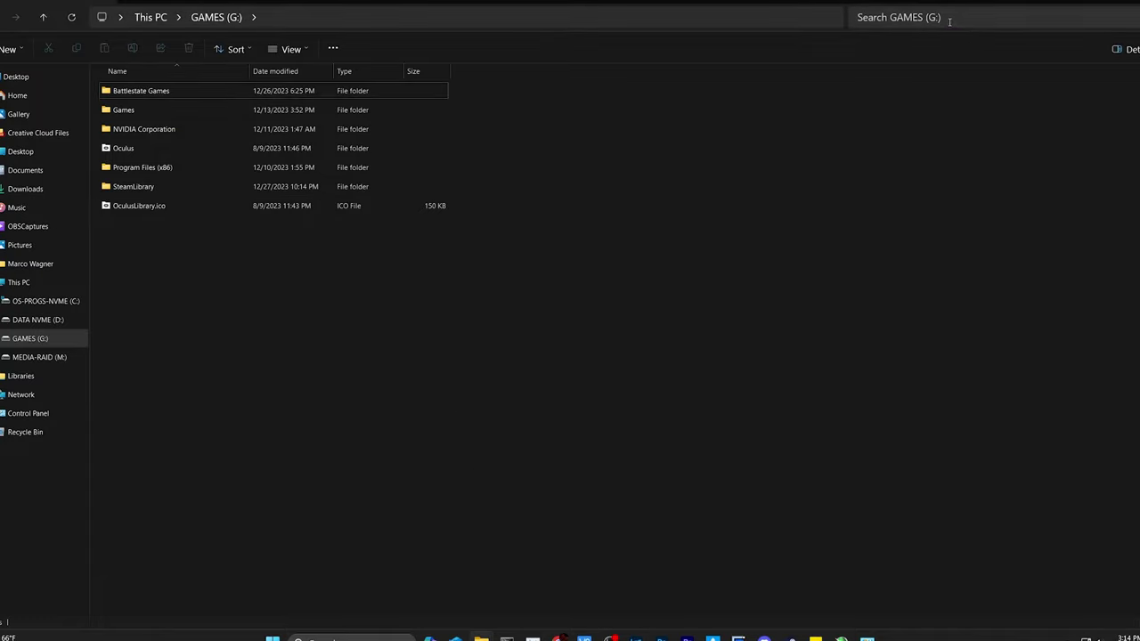
{"action": "left_click", "coordinate": [950, 20]}
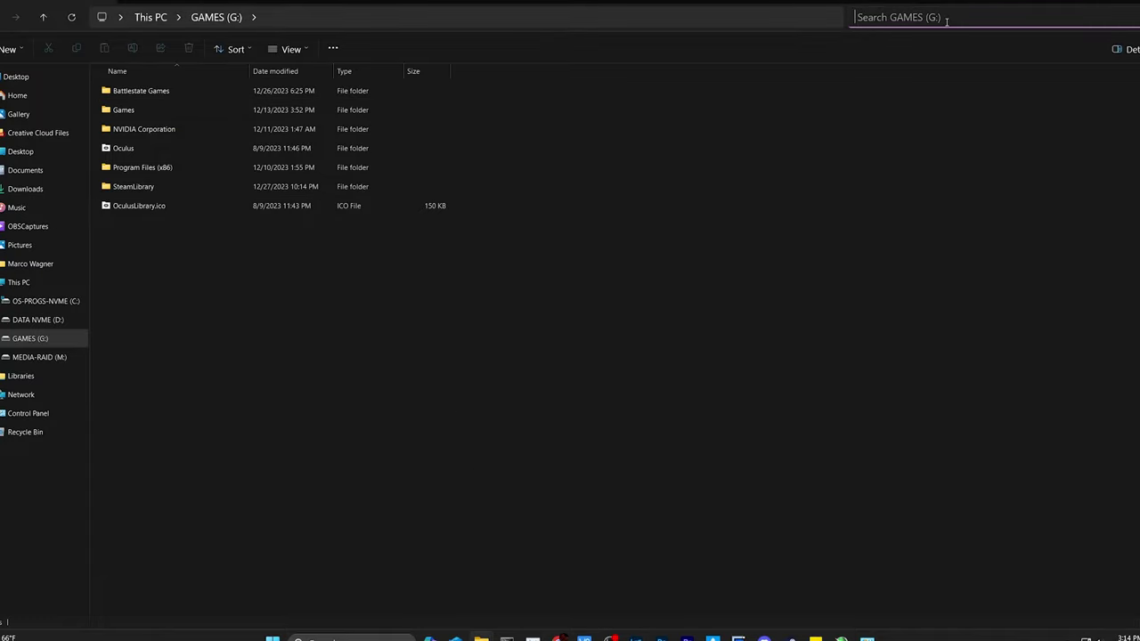
{"action": "right_click", "coordinate": [950, 20]}
{"action": "left_click", "coordinate": [983, 36]}
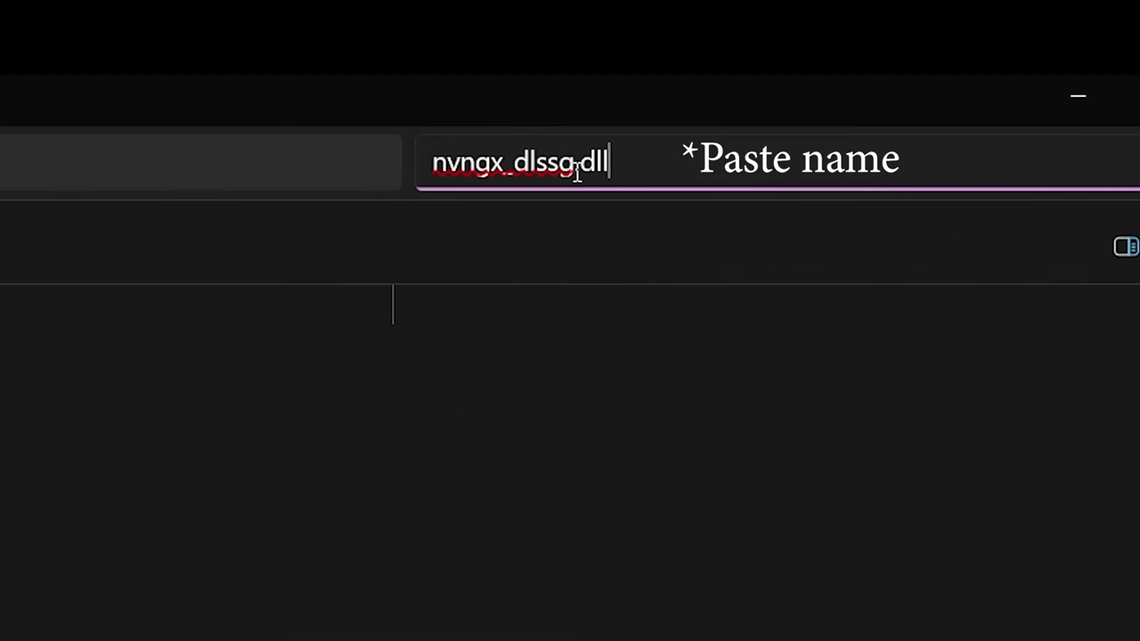
{"action": "left_click_drag", "start_coordinate": [560, 162], "coordinate": [575, 161]}
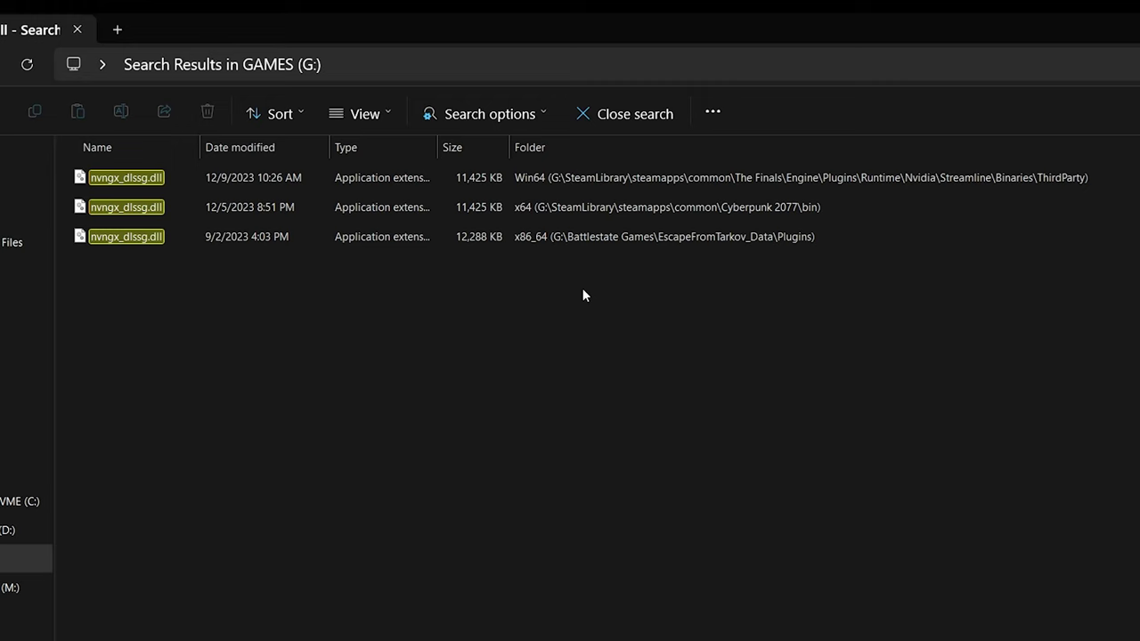
{"action": "left_click", "coordinate": [635, 240]}
{"action": "right_click", "coordinate": [132, 245]}
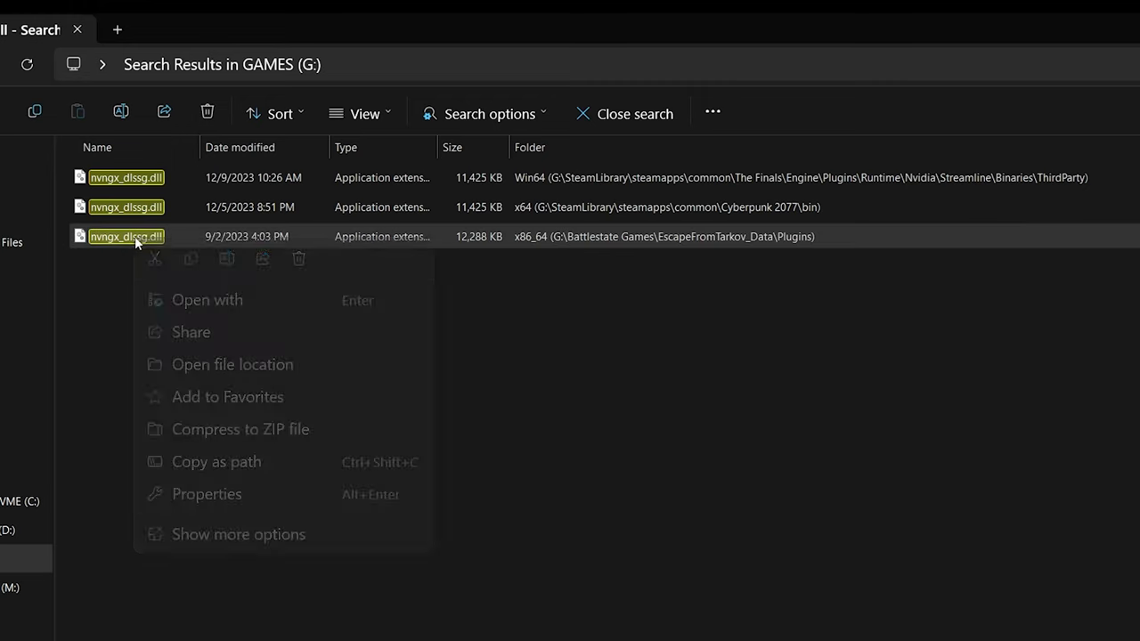
{"action": "left_click", "coordinate": [223, 363]}
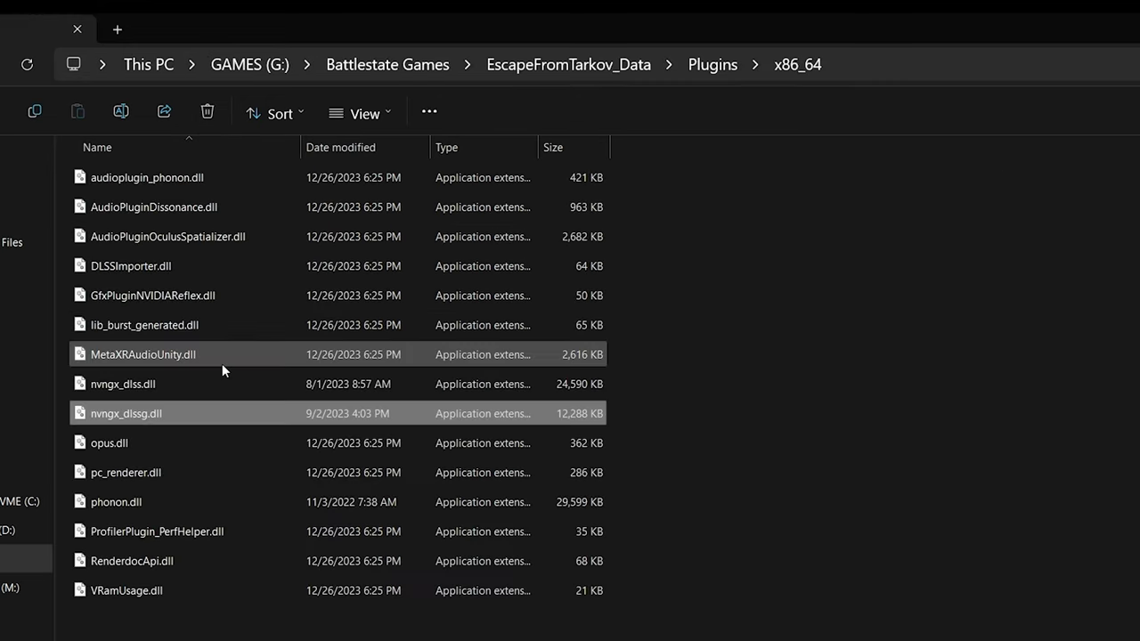
- Rename Tarkov's old nvngx_dlssg.dll to nvngx_dlssg.dll.backup
{"action": "left_click", "coordinate": [172, 419]}
{"action": "left_click", "coordinate": [171, 415]}
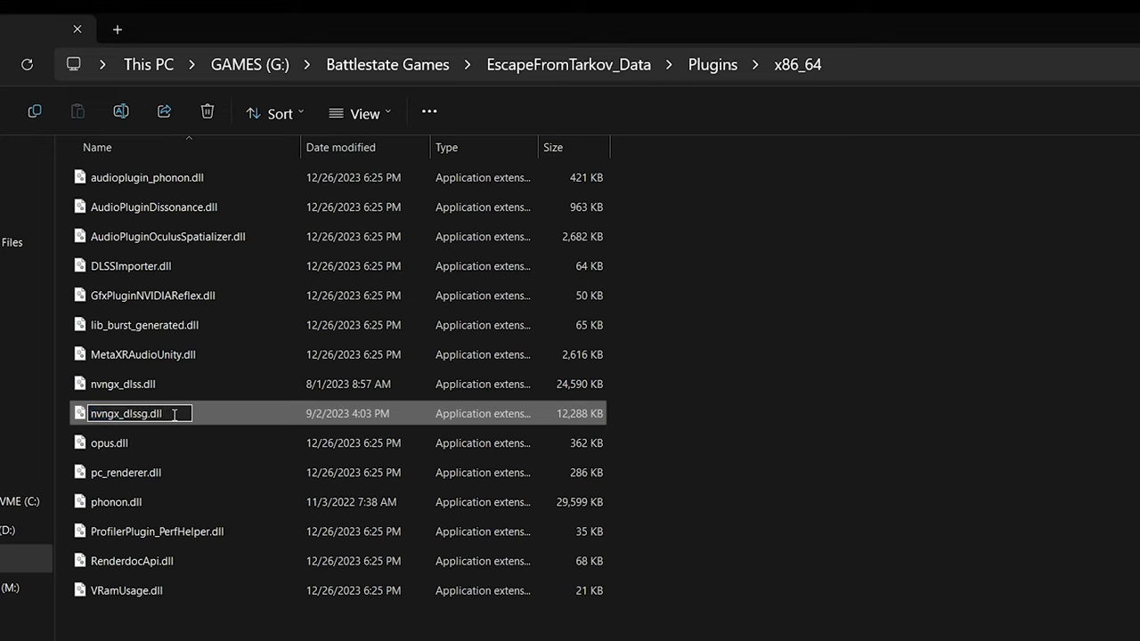
{"action": "type", "text": ".backup"}
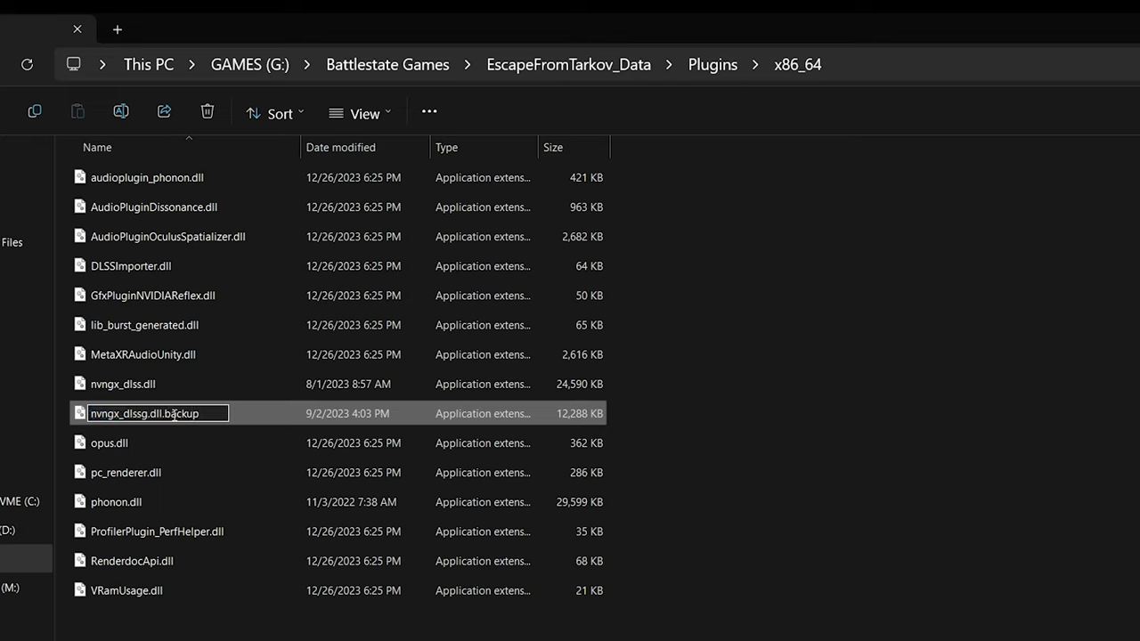
{"action": "key", "text": "Return"}
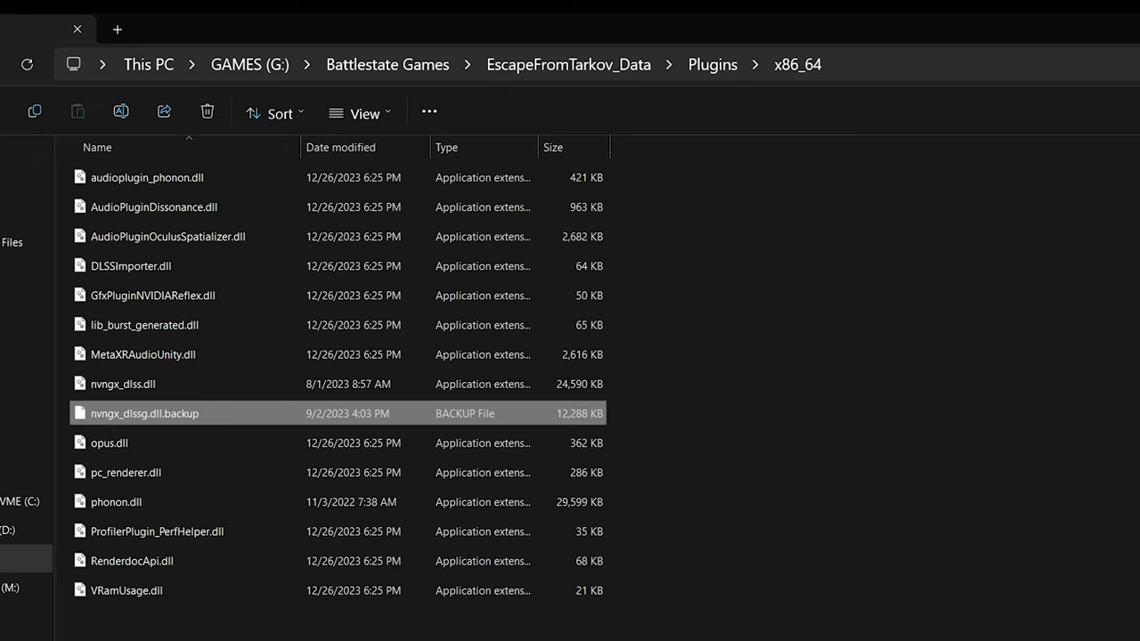
{"action": "key", "text": "alt+Tab"}
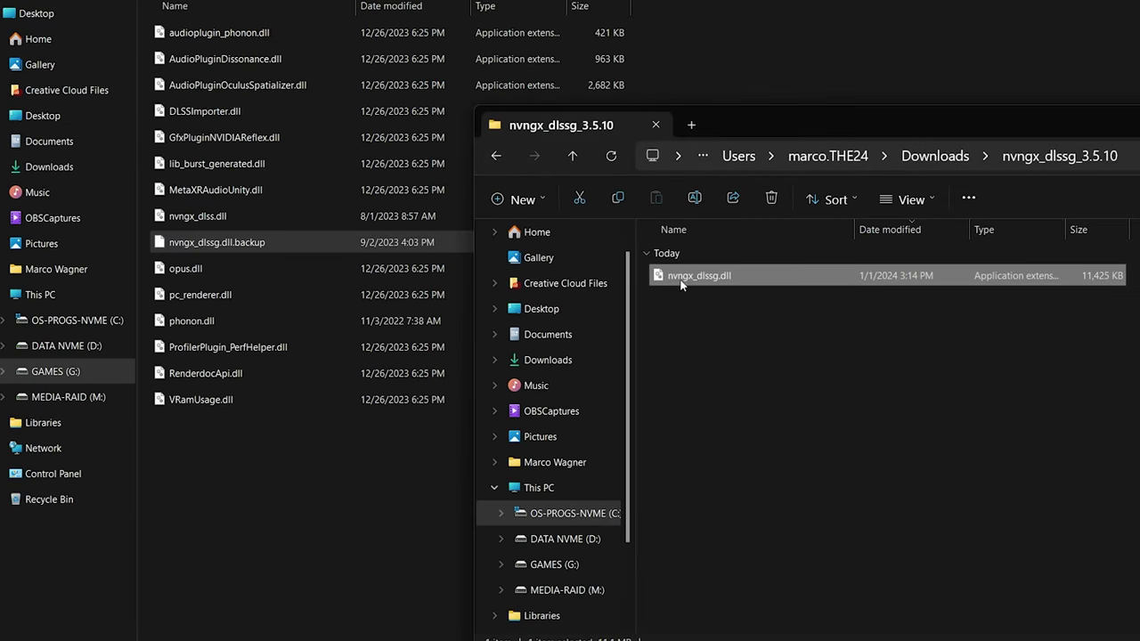
- Copy the new nvngx_dlssg.dll from Downloads into Tarkov's x86_64 plugins folder
{"action": "left_click_drag", "start_coordinate": [681, 283], "coordinate": [225, 507]}
{"action": "left_click", "coordinate": [290, 552]}
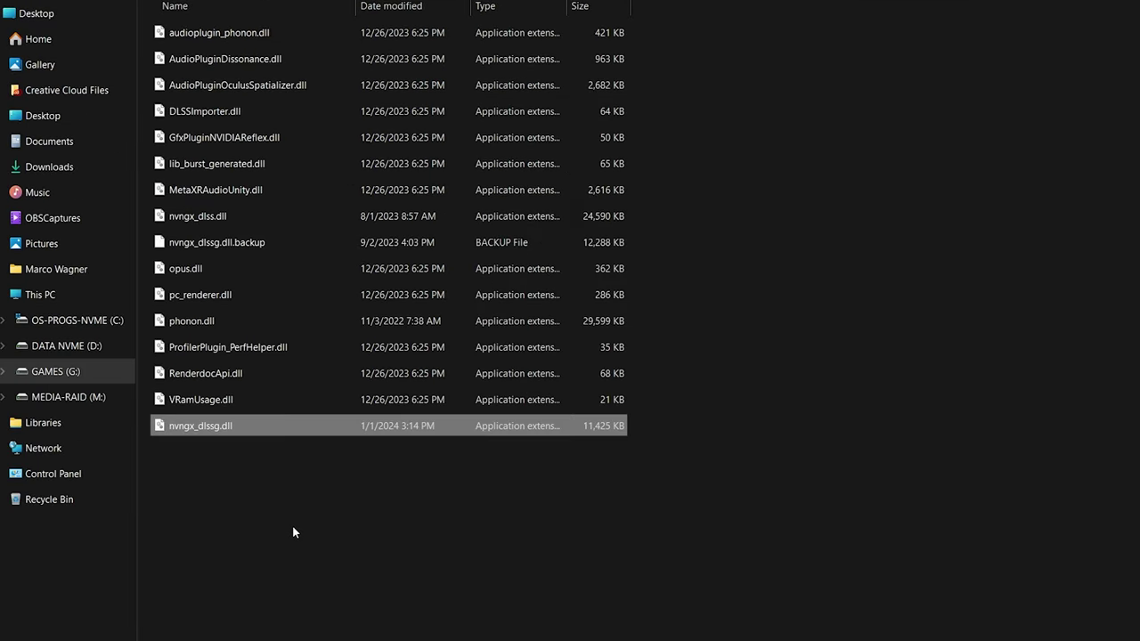
{"action": "left_click", "coordinate": [266, 7]}
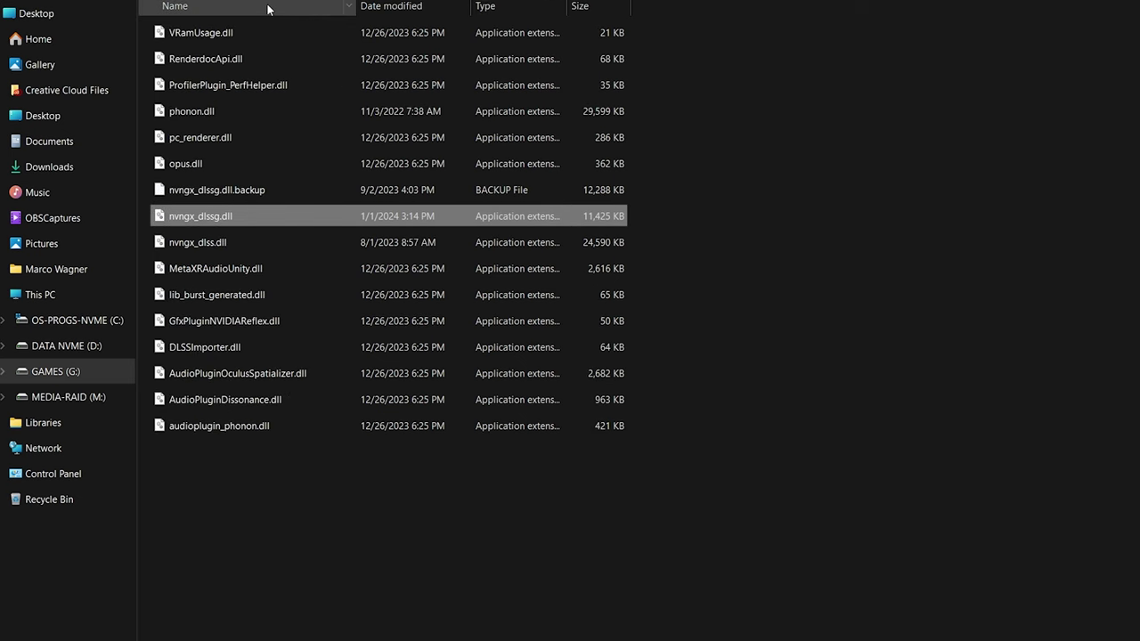
- Confirm in Properties > Details that the copied nvngx_dlssg.dll is version 3.5.10.0
{"action": "right_click", "coordinate": [226, 218]}
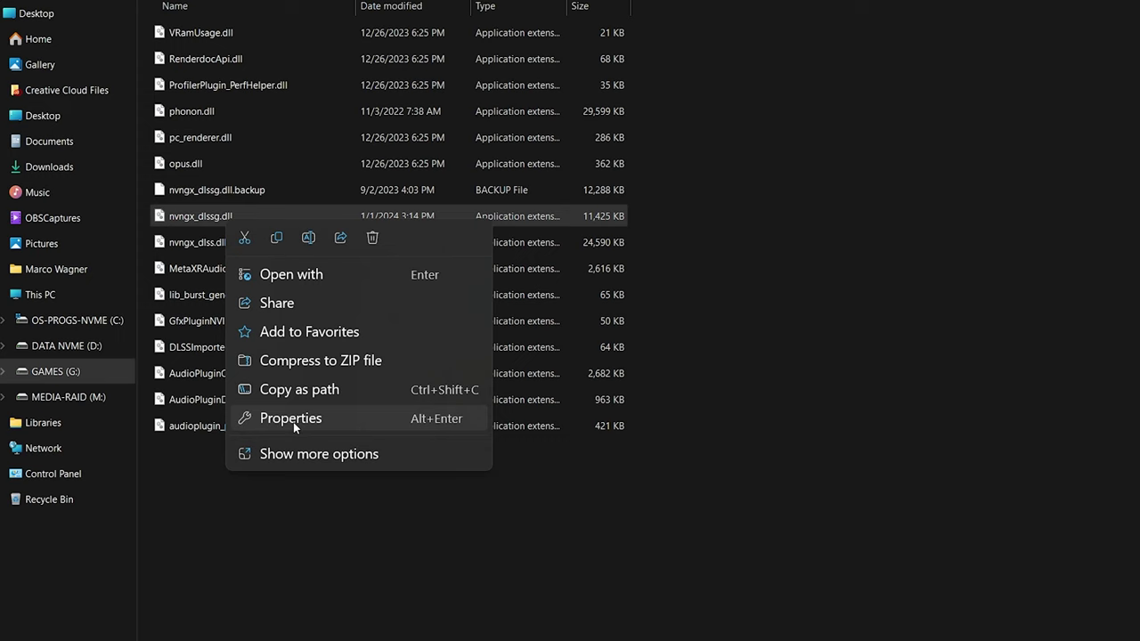
{"action": "left_click", "coordinate": [293, 419]}
{"action": "left_click", "coordinate": [419, 258]}
{"action": "left_click", "coordinate": [341, 381]}
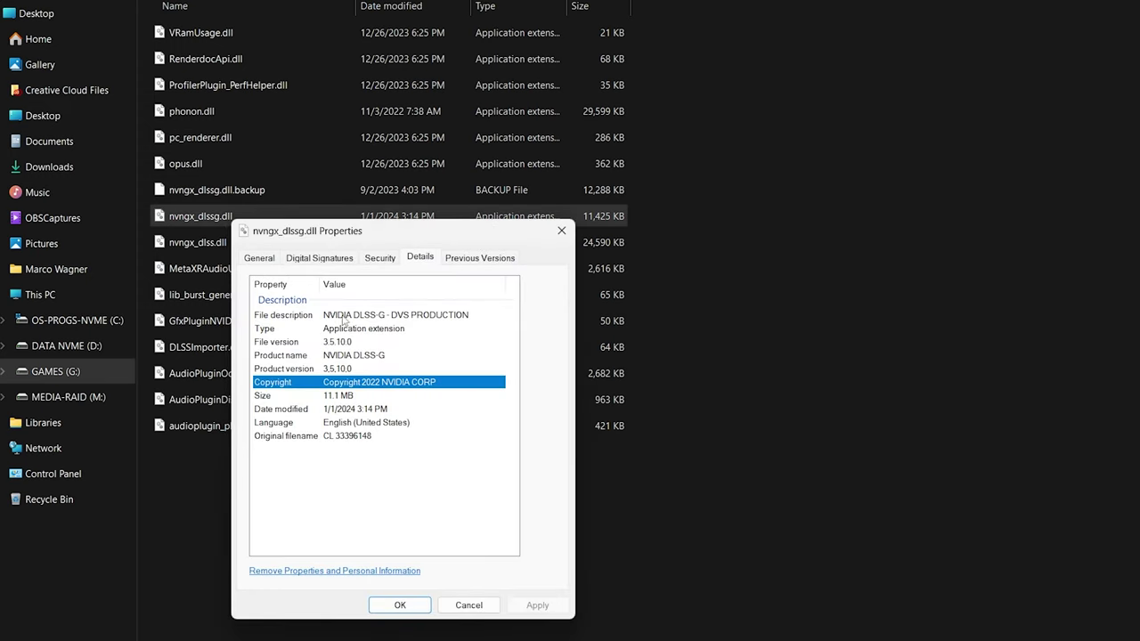
{"action": "left_click", "coordinate": [561, 232]}
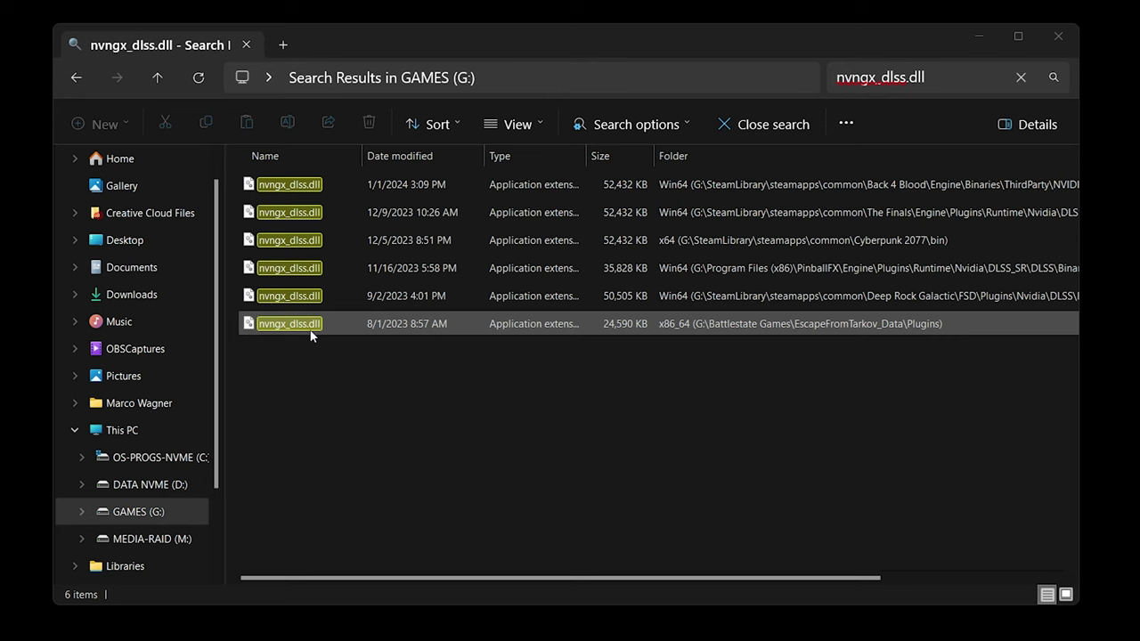
- In Folder Options > View, uncheck 'Hide extensions for known file types' and apply
{"action": "left_click", "coordinate": [327, 392]}
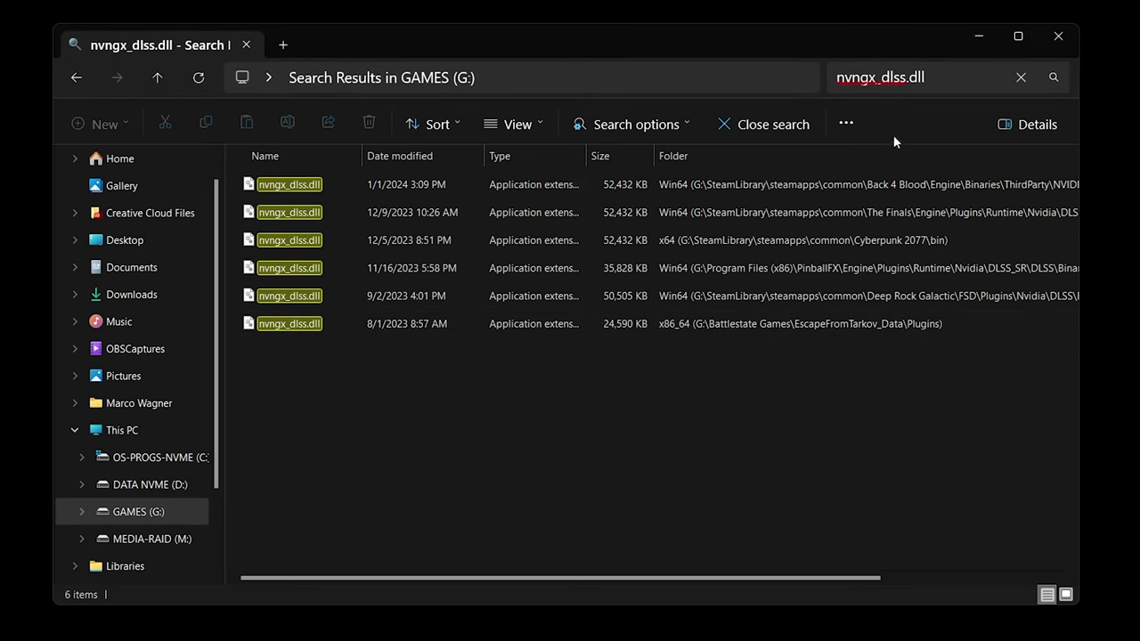
{"action": "left_click", "coordinate": [858, 123]}
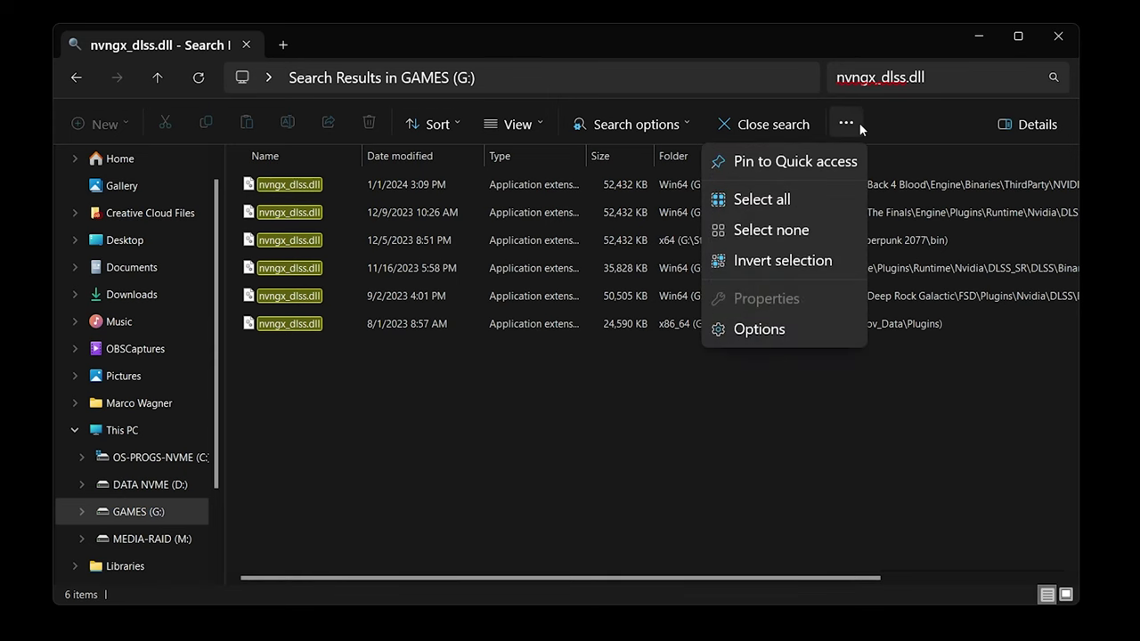
{"action": "left_click", "coordinate": [764, 330]}
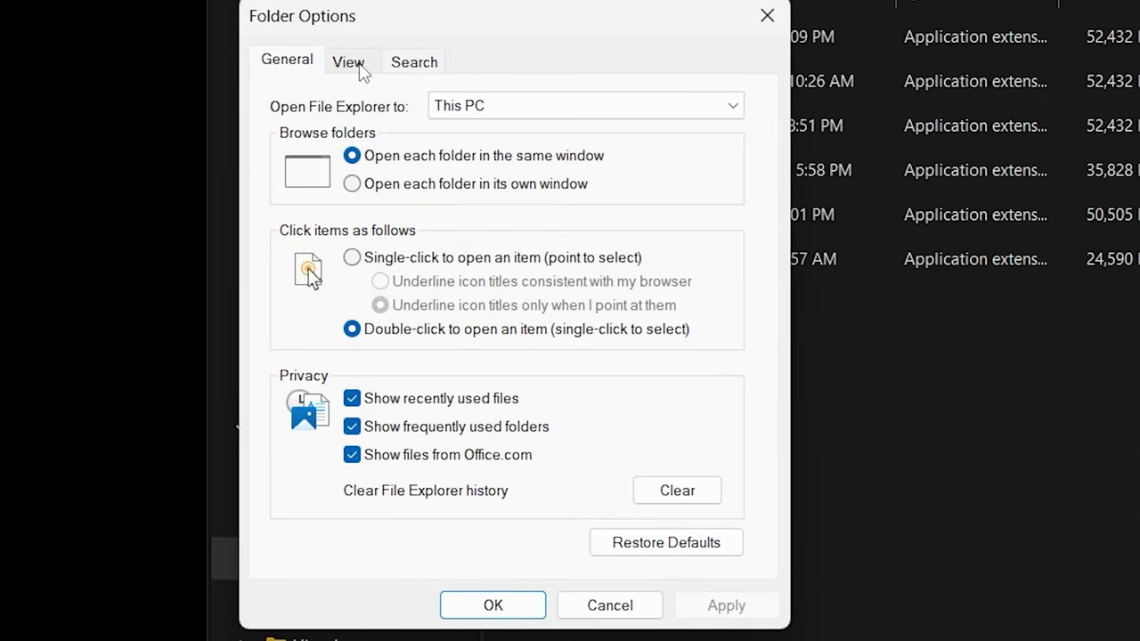
{"action": "left_click", "coordinate": [348, 62]}
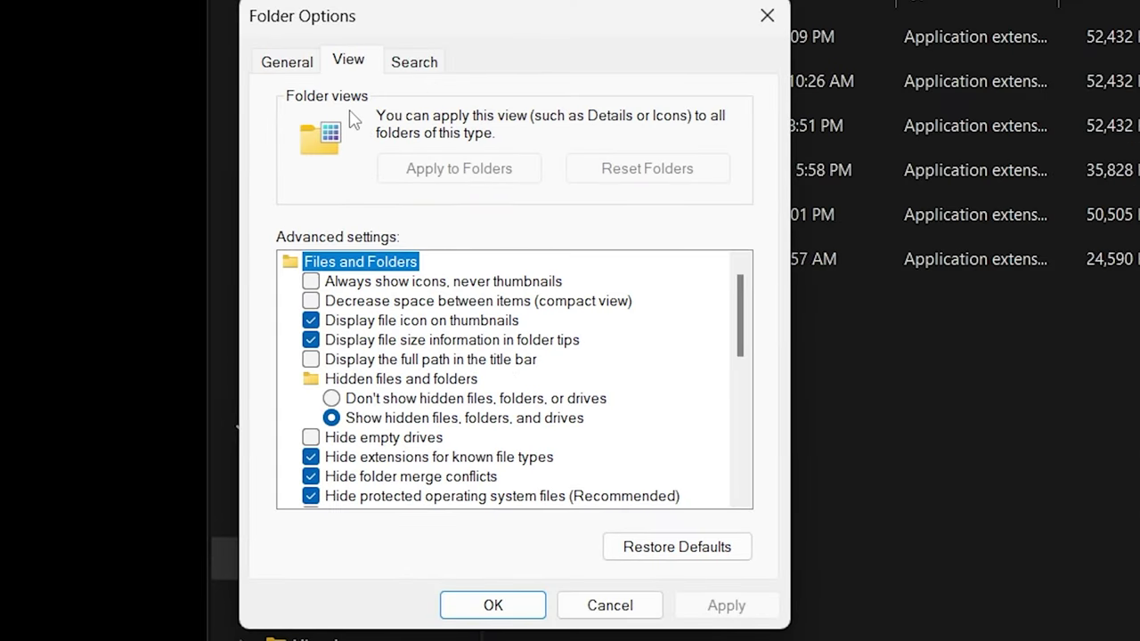
{"action": "left_click", "coordinate": [310, 457]}
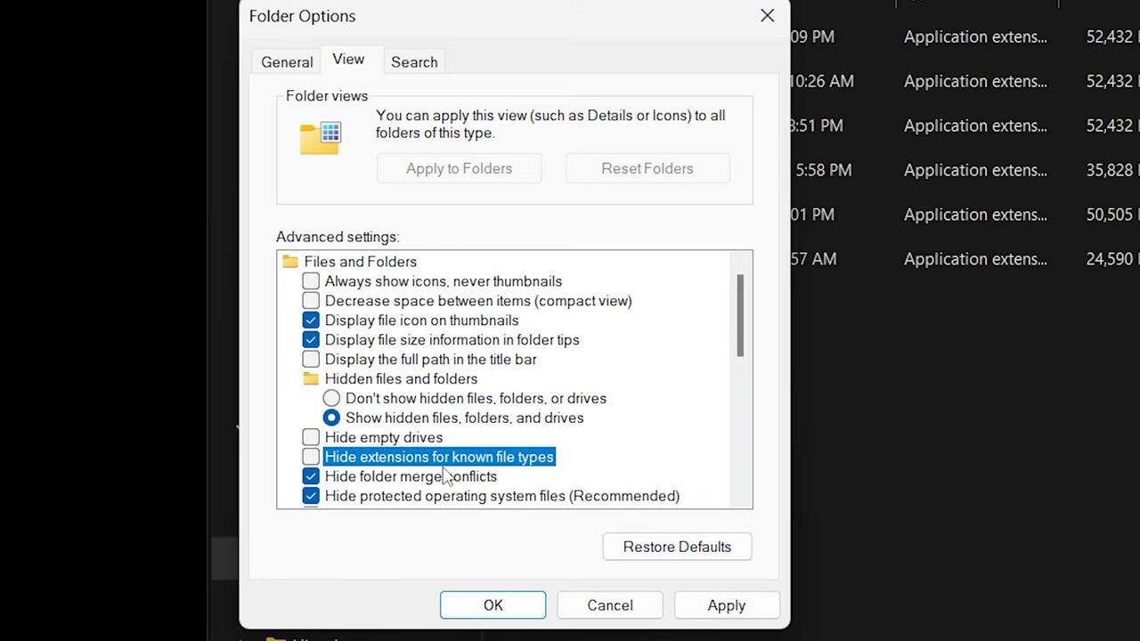
{"action": "left_click", "coordinate": [725, 604]}
{"action": "left_click", "coordinate": [495, 607]}
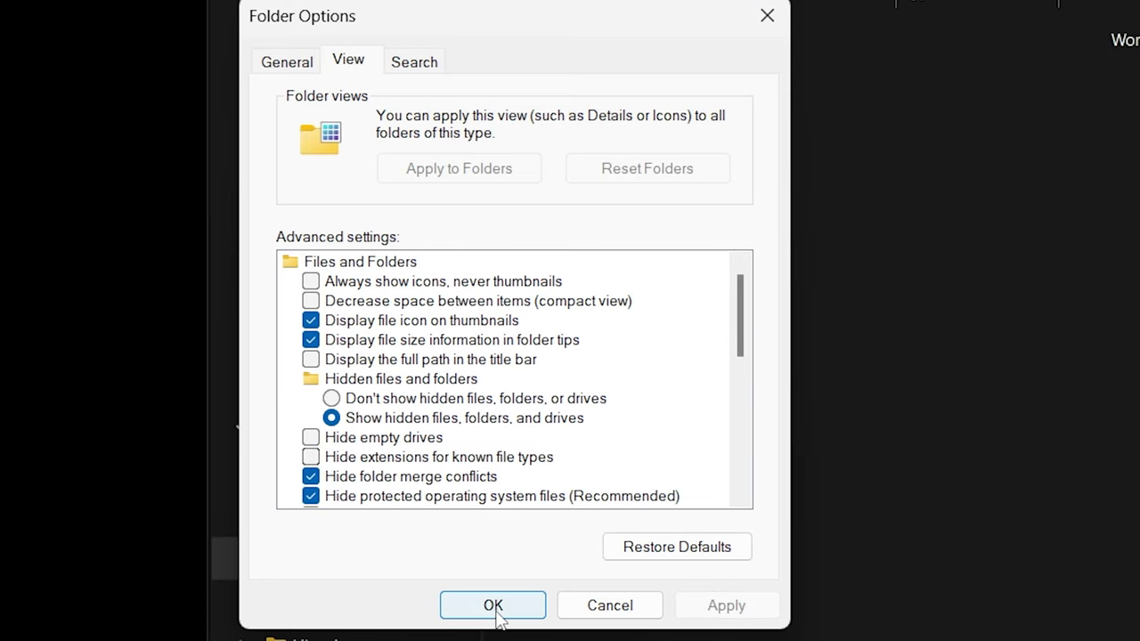